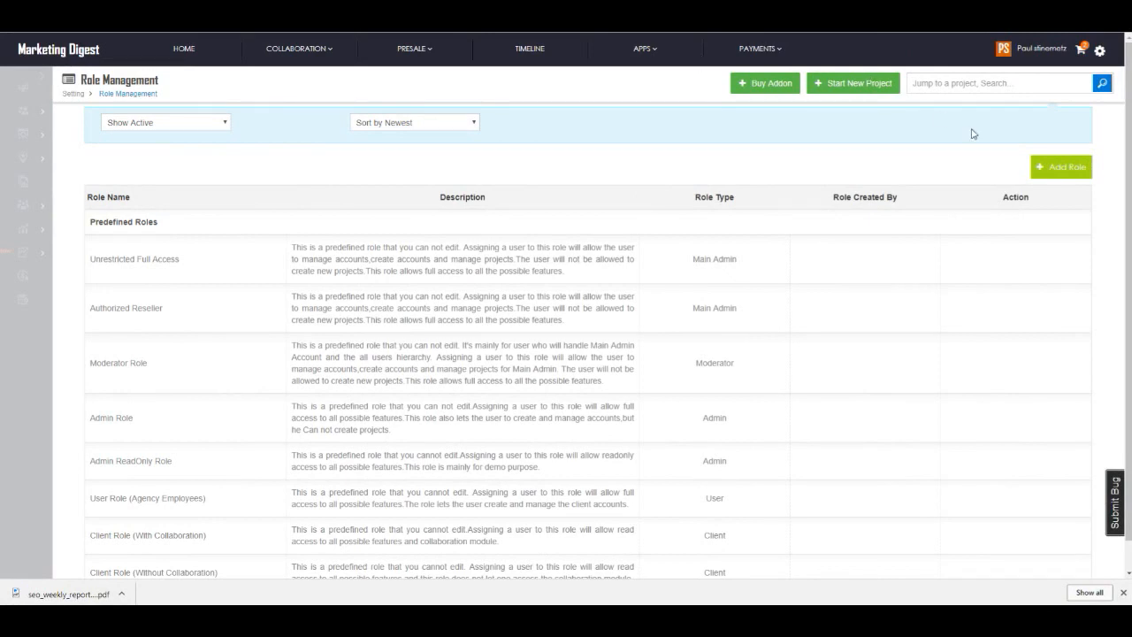
Step: Open the form for adding a new user in User Management and view the available user role options
left_click(1098, 53)
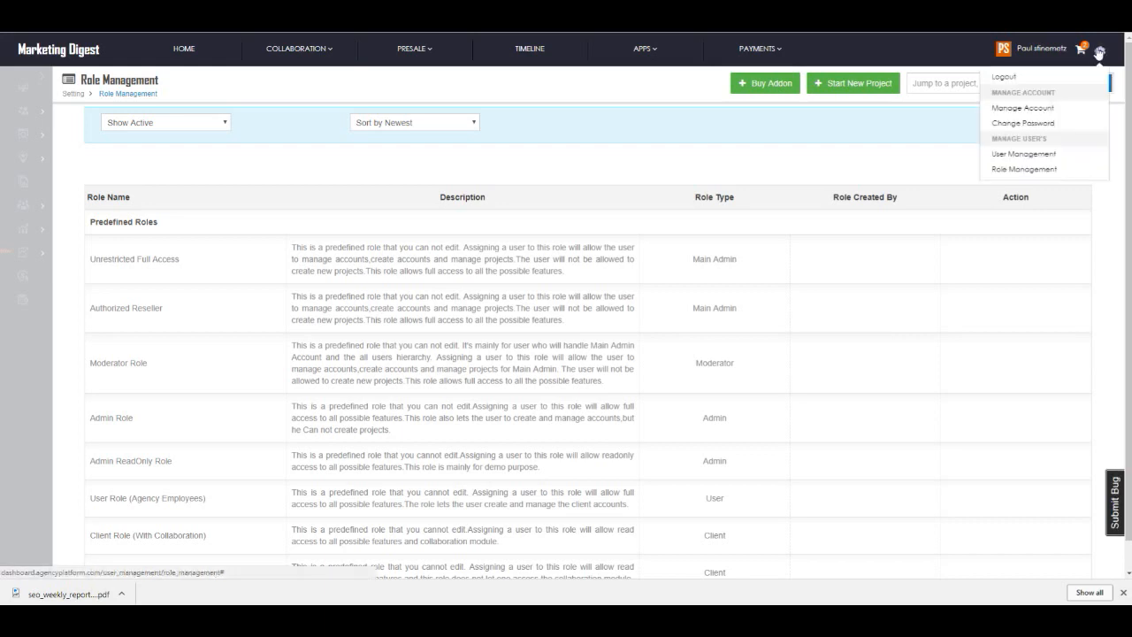
left_click(1025, 154)
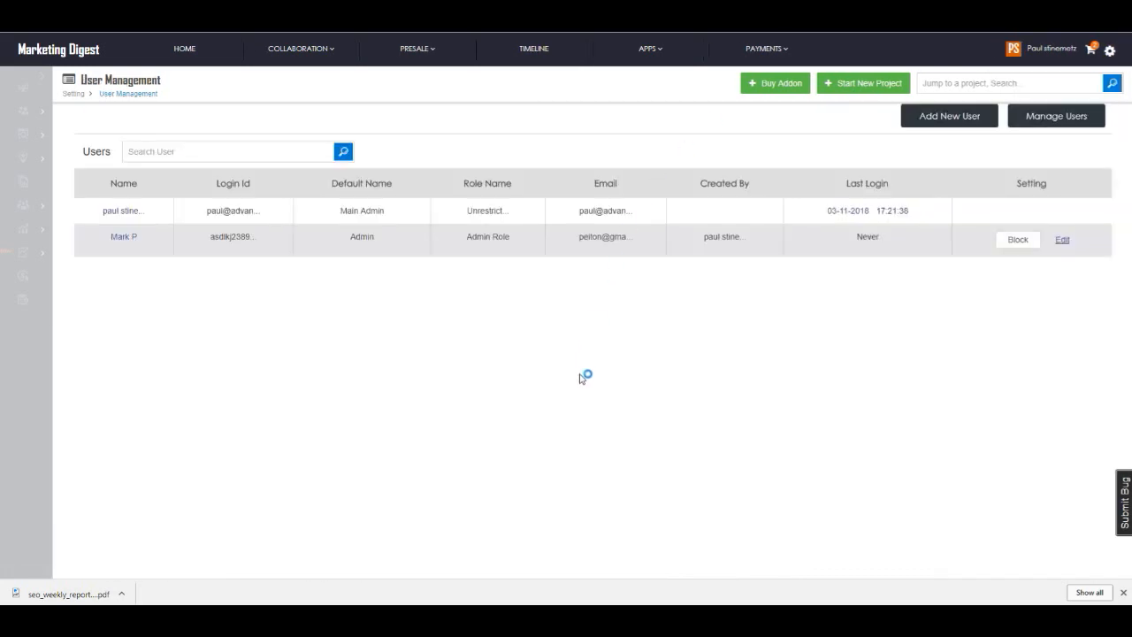
left_click(961, 124)
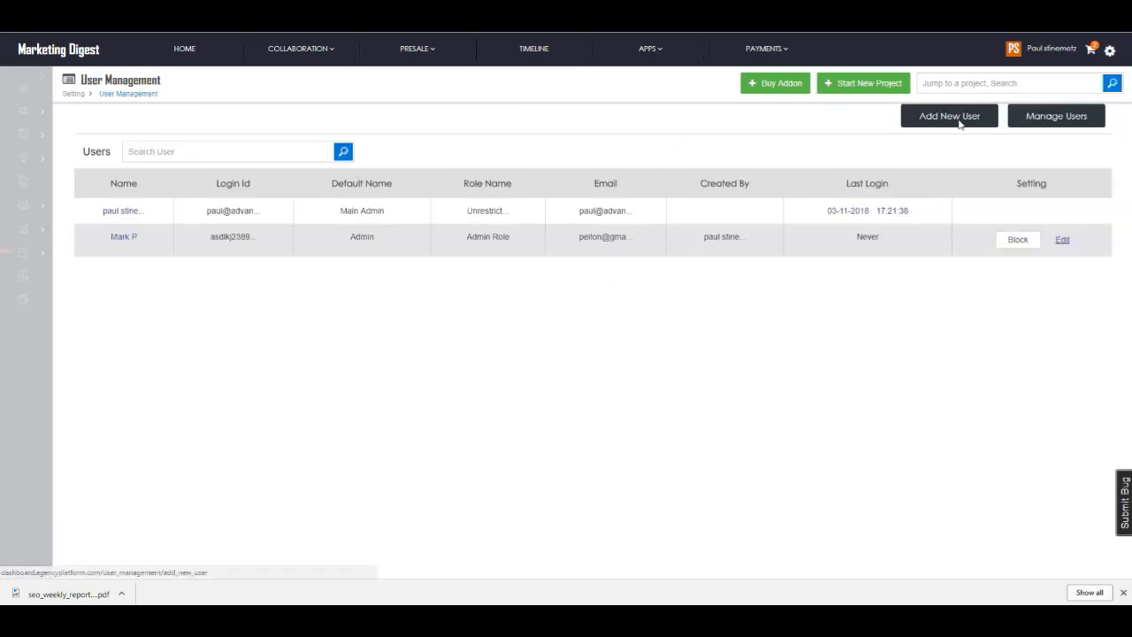
left_click(400, 385)
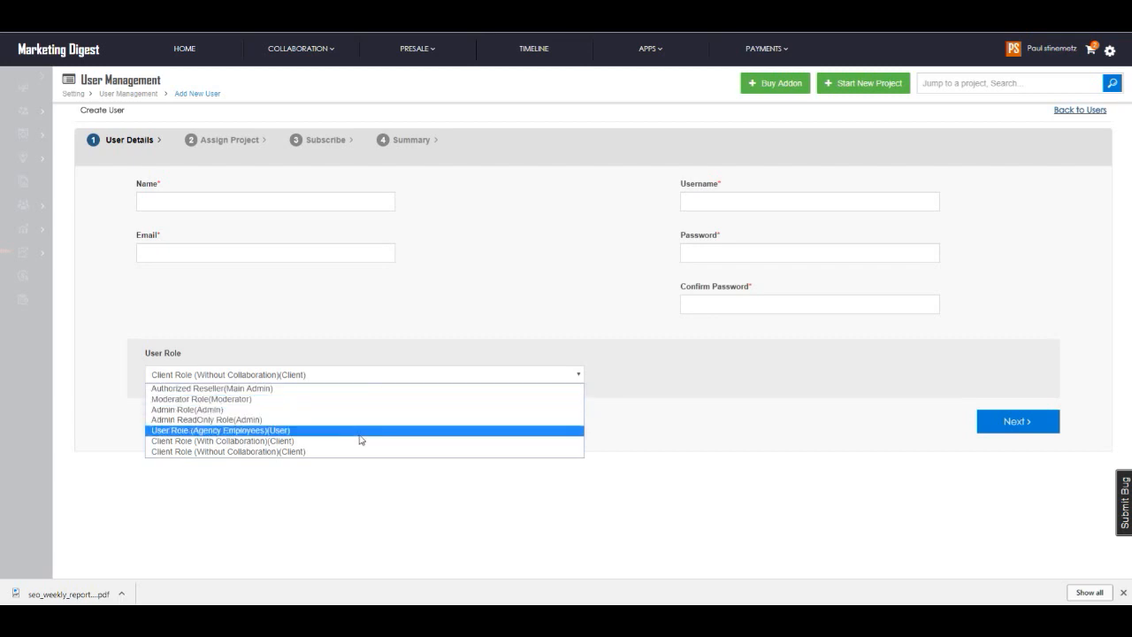
left_click(705, 366)
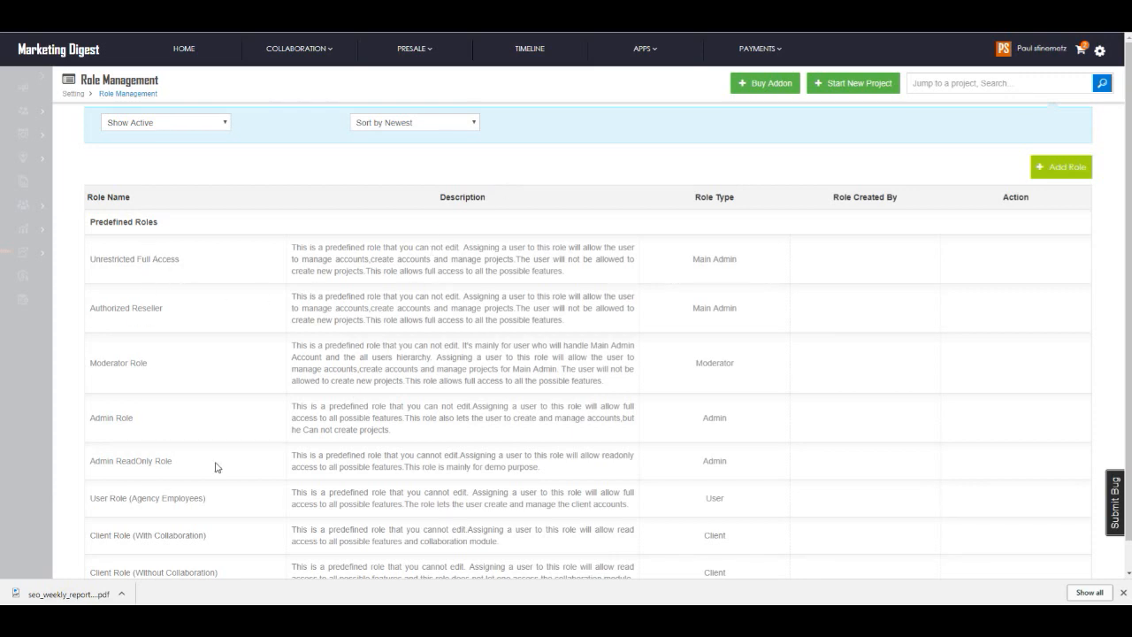
Step: Review the predefined roles in Role Management, including their descriptions and role types
scroll(217, 467, "down", 1)
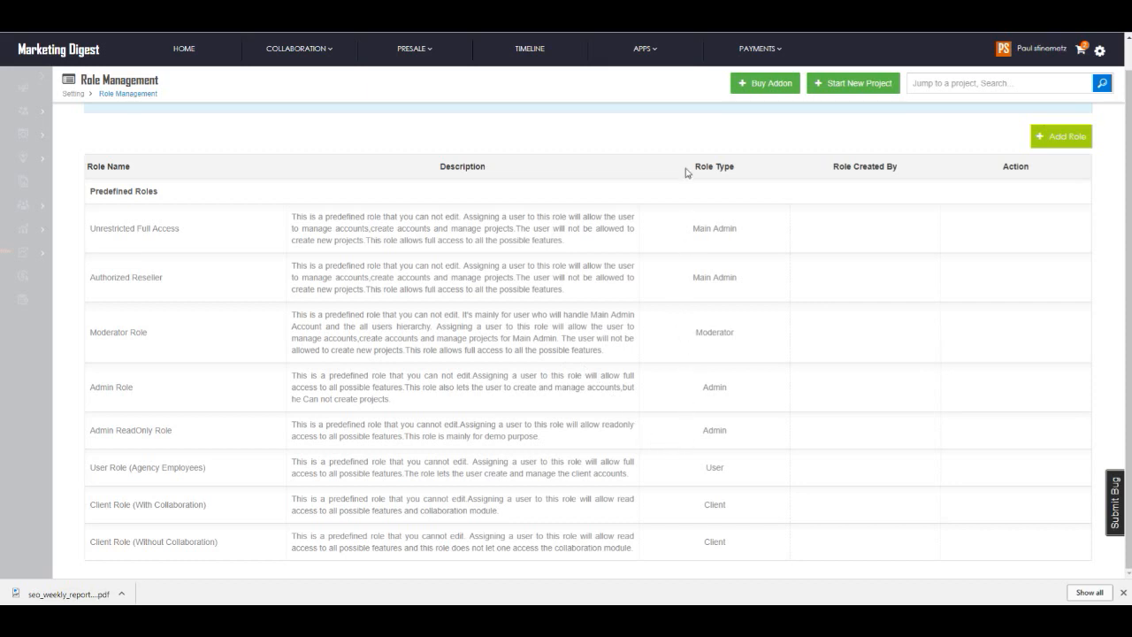
left_click_drag(540, 434, 214, 222)
left_click(407, 284)
scroll(793, 455, "up", 1)
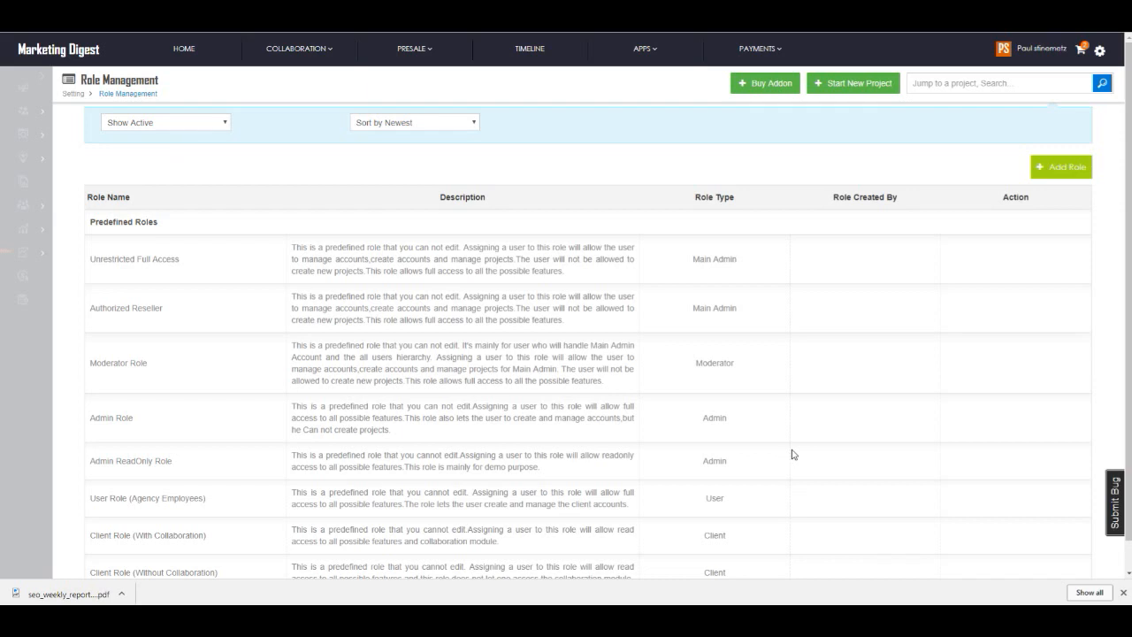
scroll(793, 455, "down", 1)
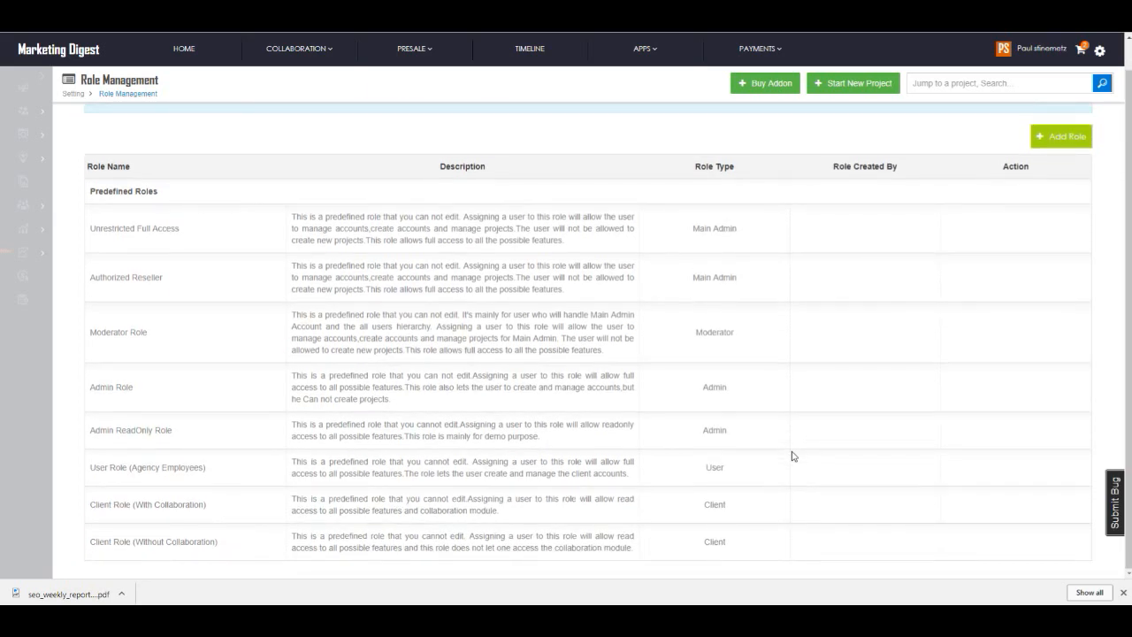
scroll(793, 455, "up", 1)
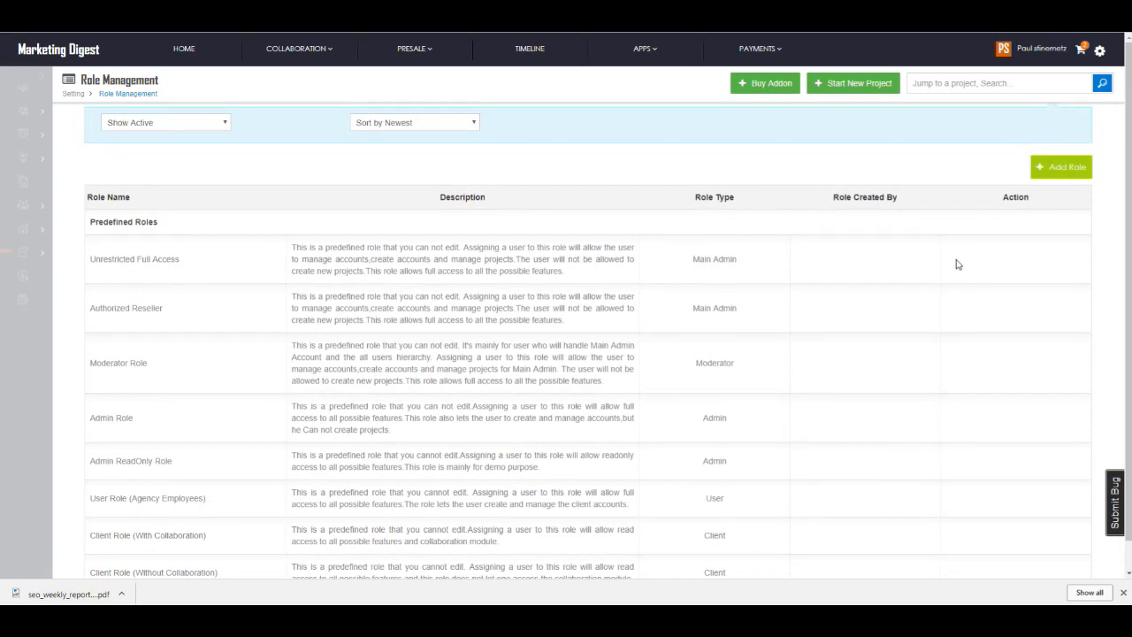
Step: Start creating a new role, set its type to Admin Role and review its Global Dashboard permissions
left_click(1067, 167)
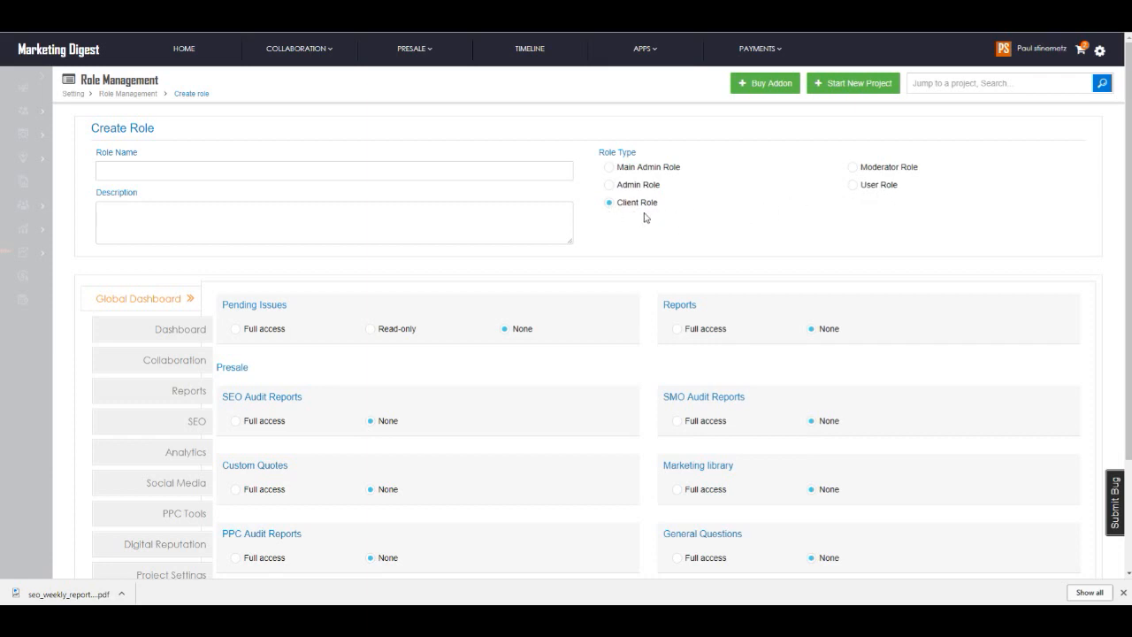
left_click(608, 184)
scroll(729, 207, "down", 2)
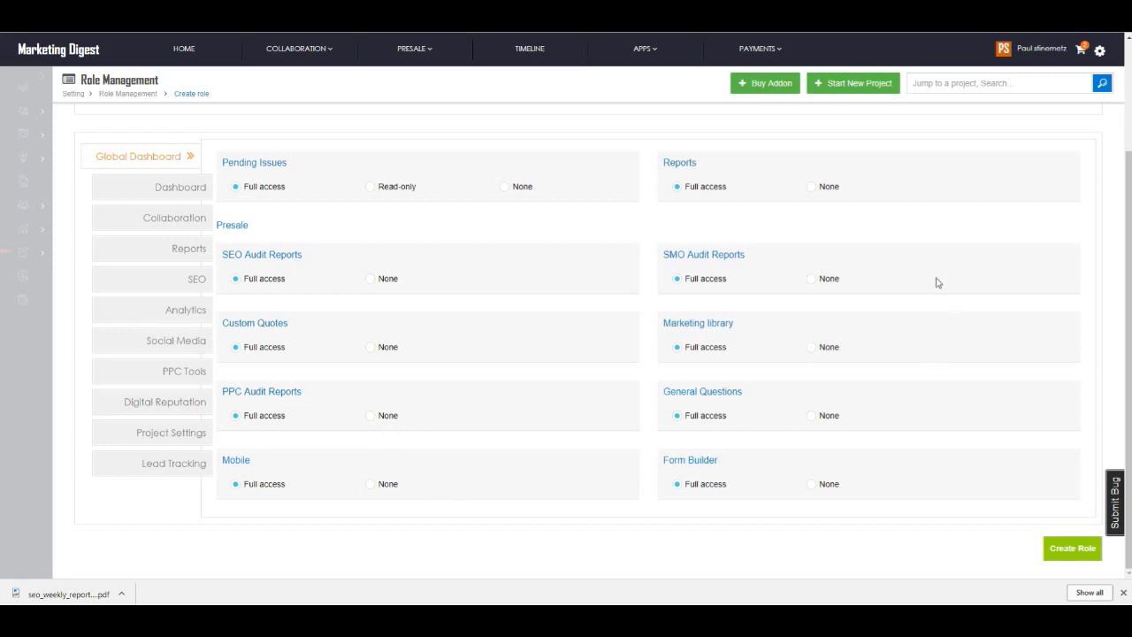
scroll(650, 454, "up", 2)
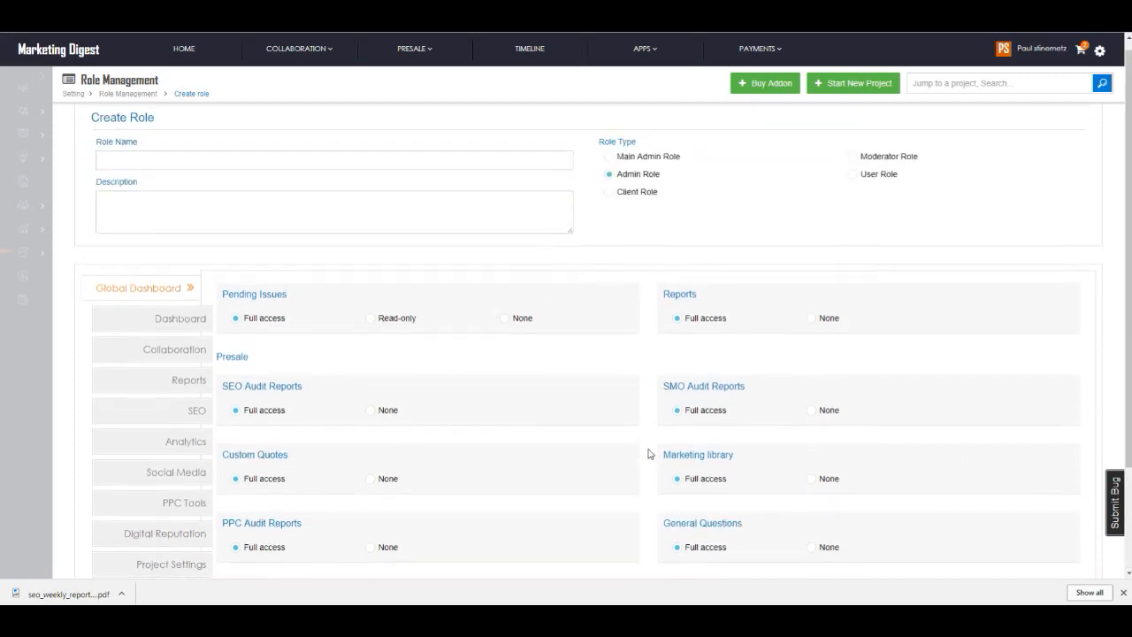
scroll(649, 454, "down", 2)
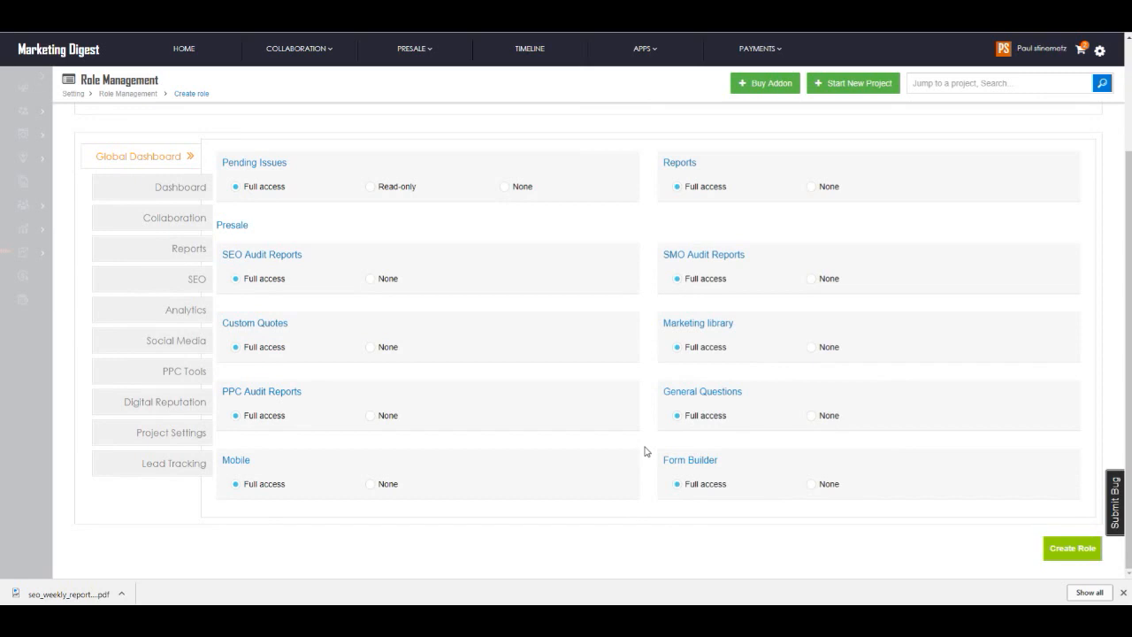
scroll(651, 455, "up", 2)
scroll(649, 457, "down", 1)
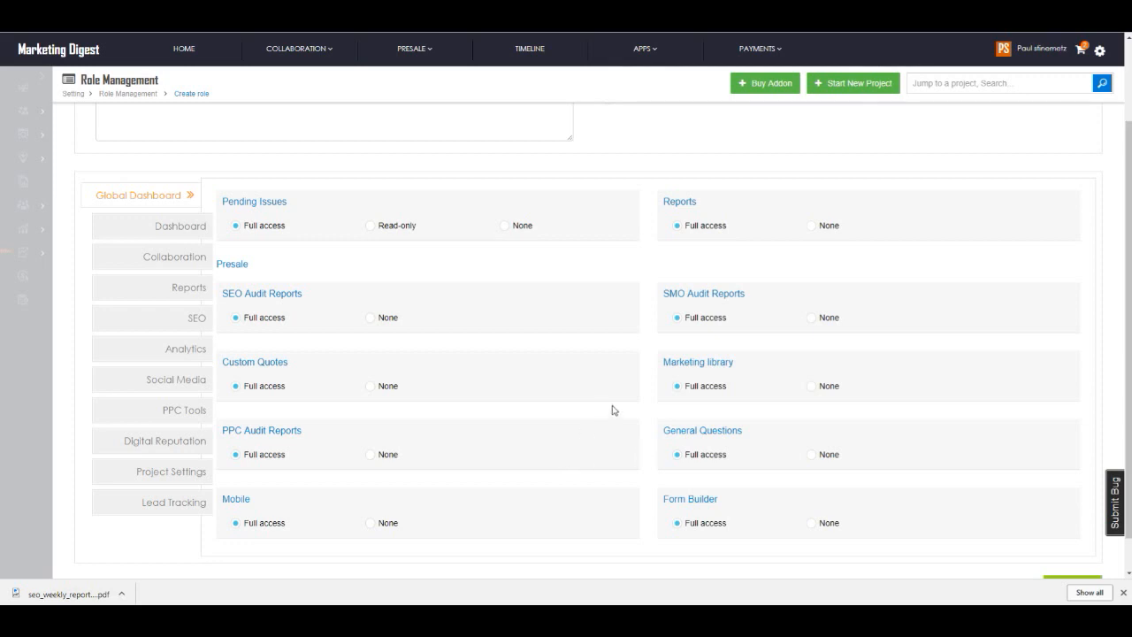
scroll(608, 414, "up", 1)
scroll(599, 417, "down", 1)
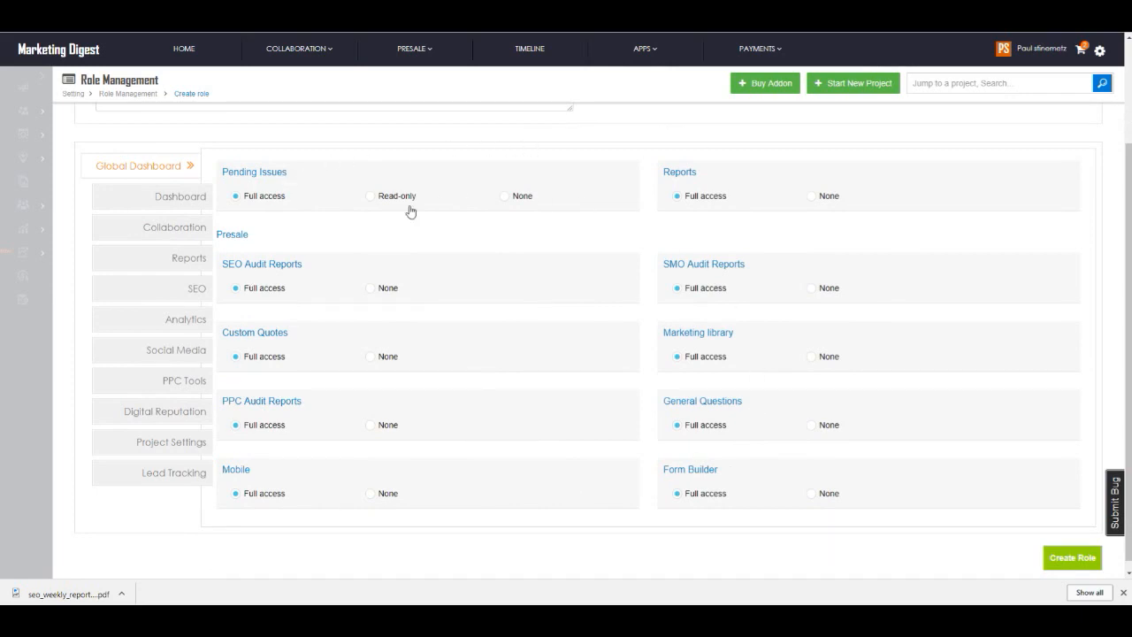
Step: Examine the Admin Role's permission sections from Dashboard through Lead Tracking, then return to Global Dashboard
left_click(177, 204)
left_click(189, 196)
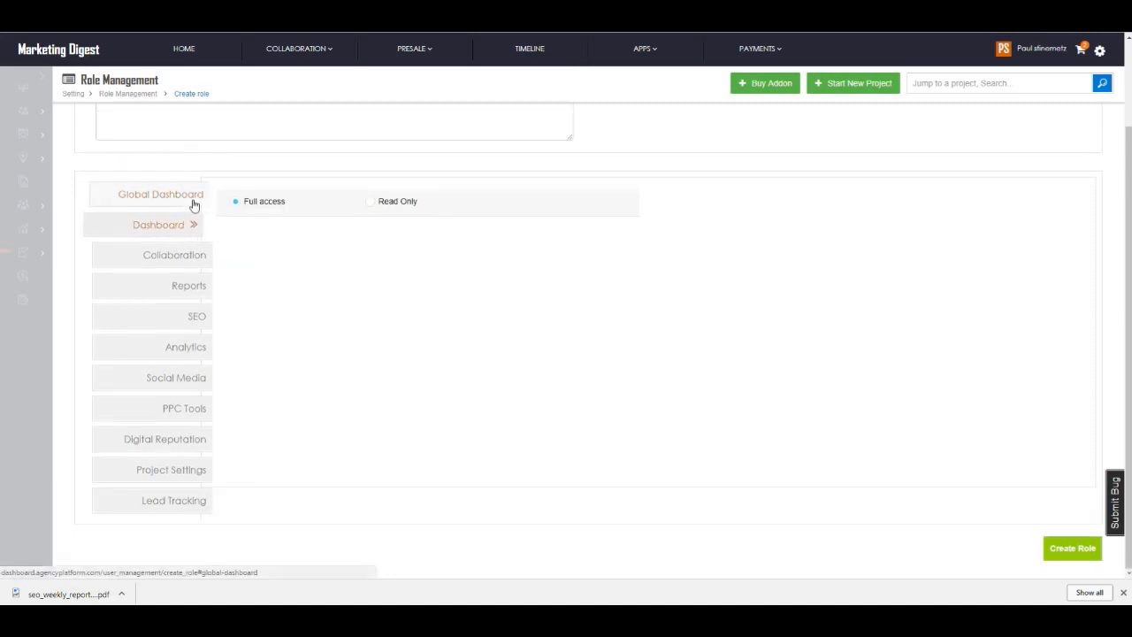
left_click(148, 255)
left_click(165, 290)
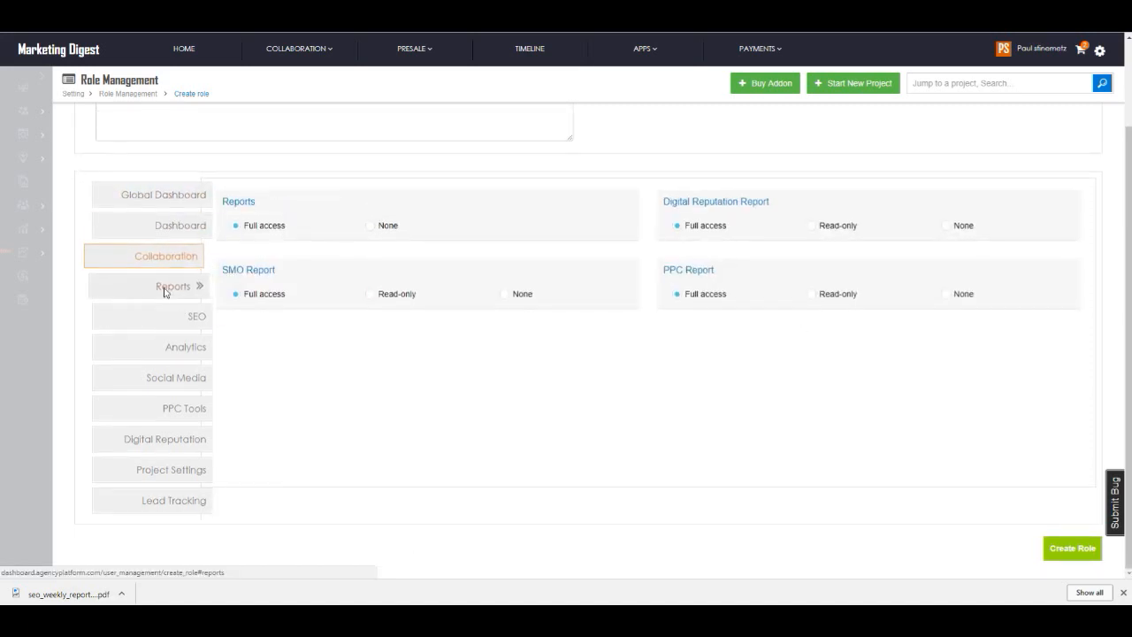
left_click(155, 315)
left_click(158, 349)
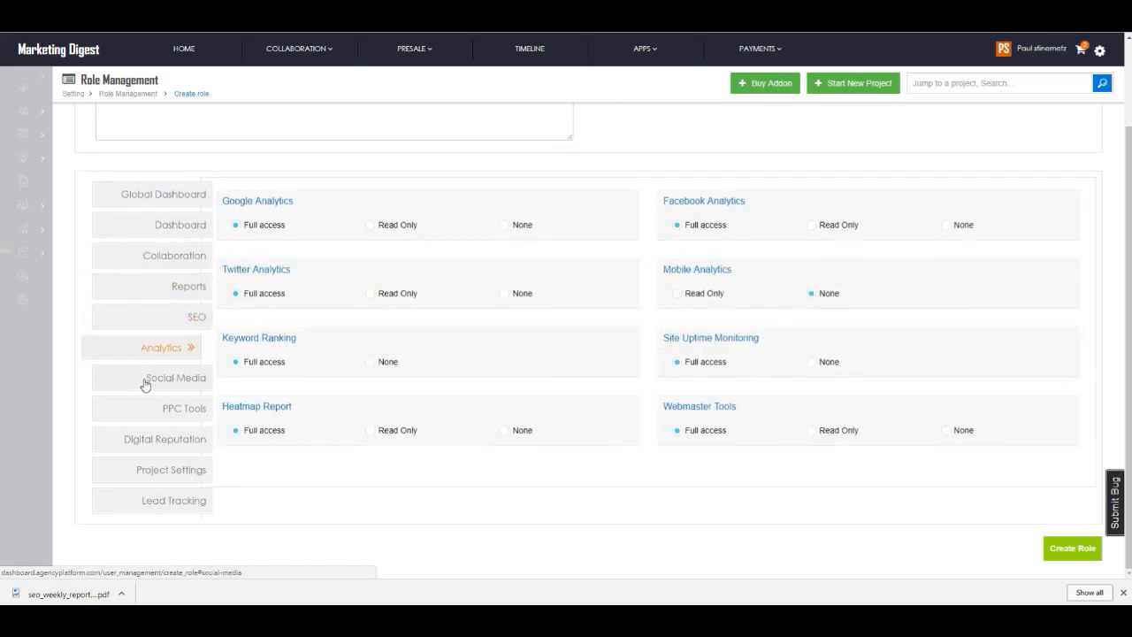
left_click(144, 382)
left_click(154, 405)
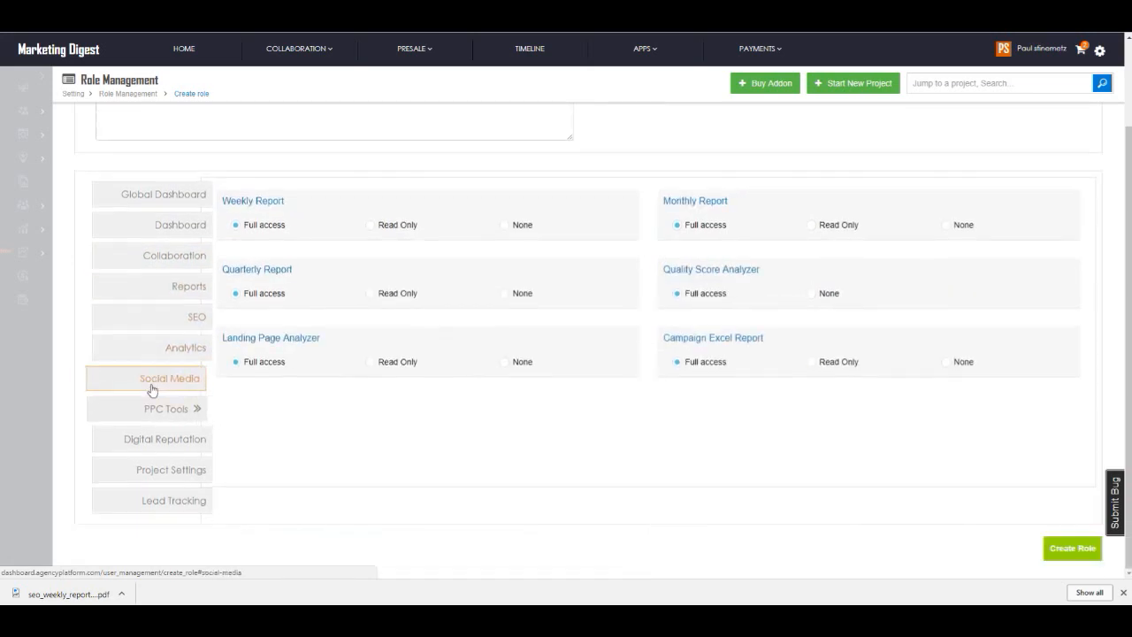
left_click(158, 434)
left_click(173, 469)
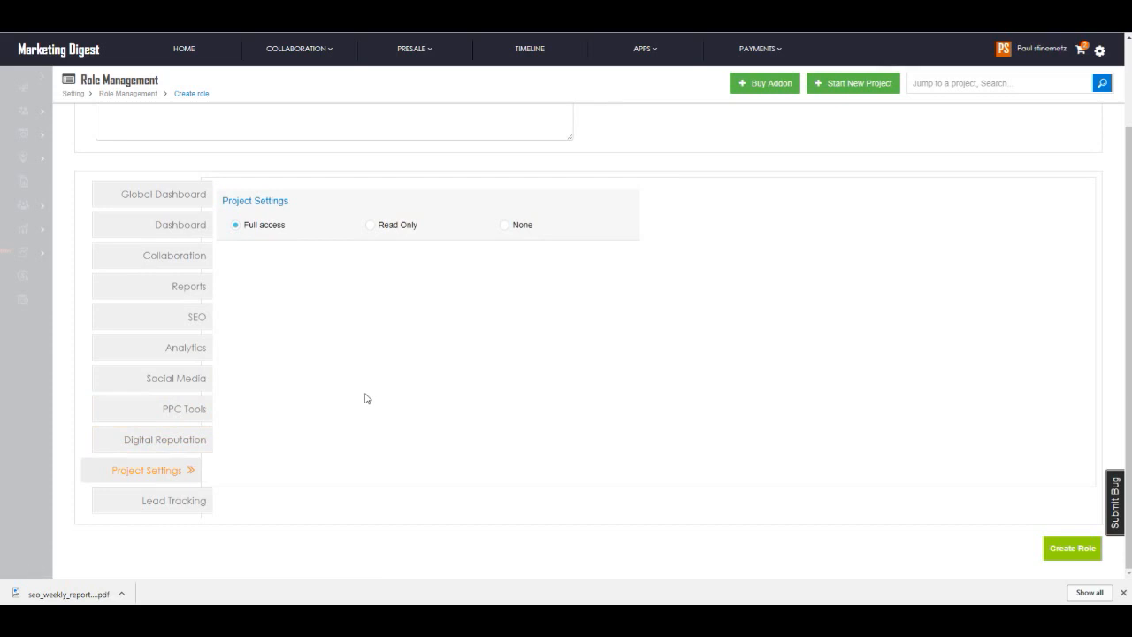
left_click(173, 510)
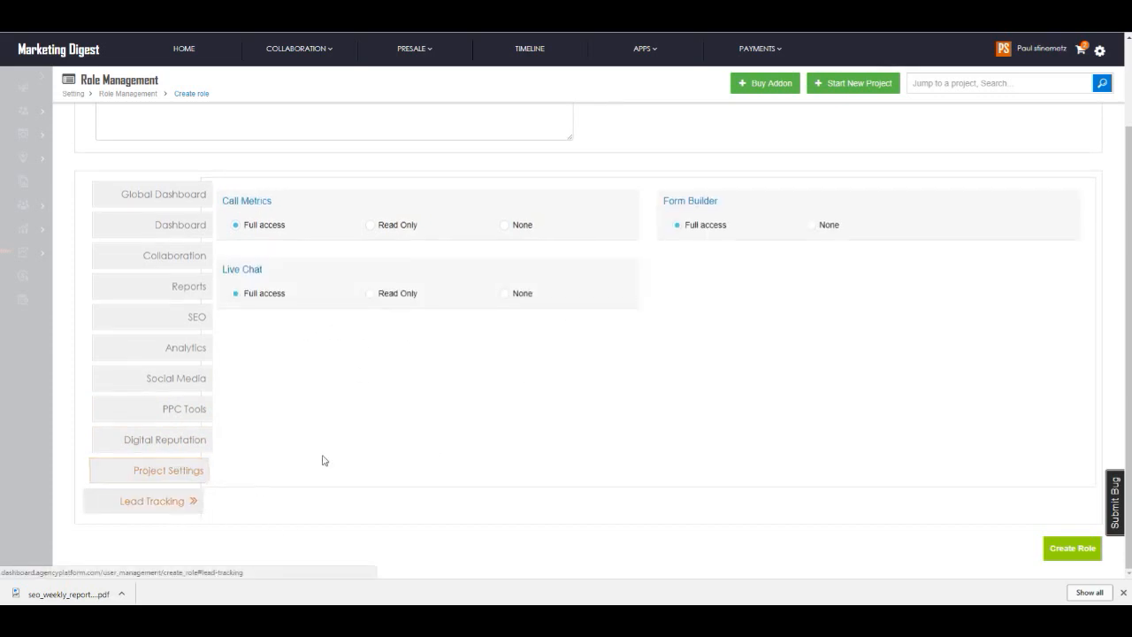
scroll(370, 435, "up", 2)
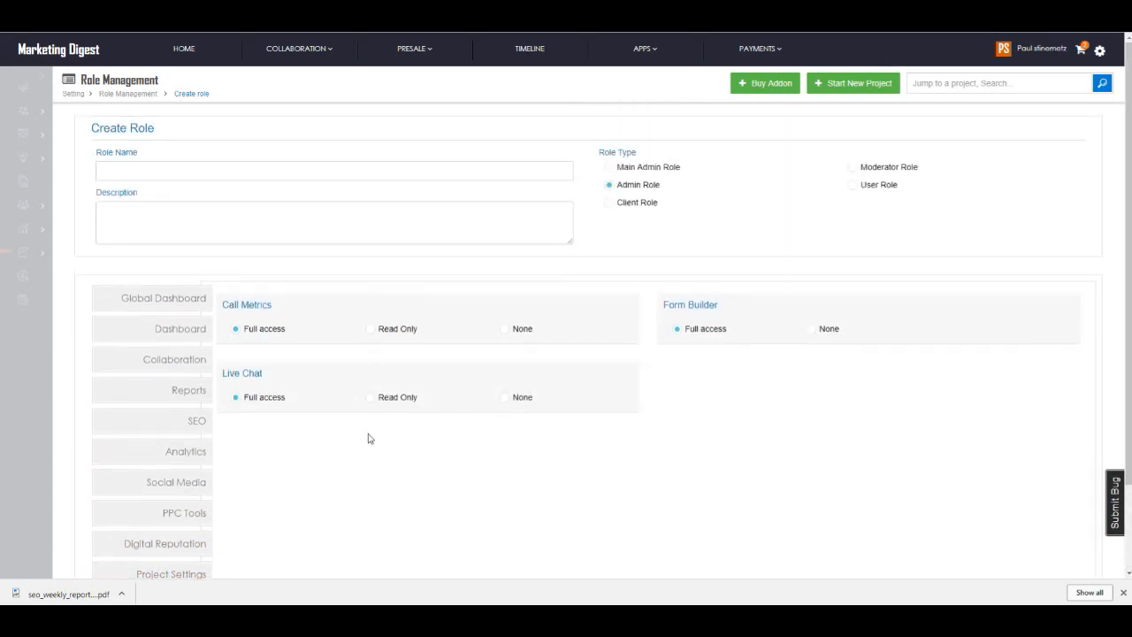
left_click(154, 301)
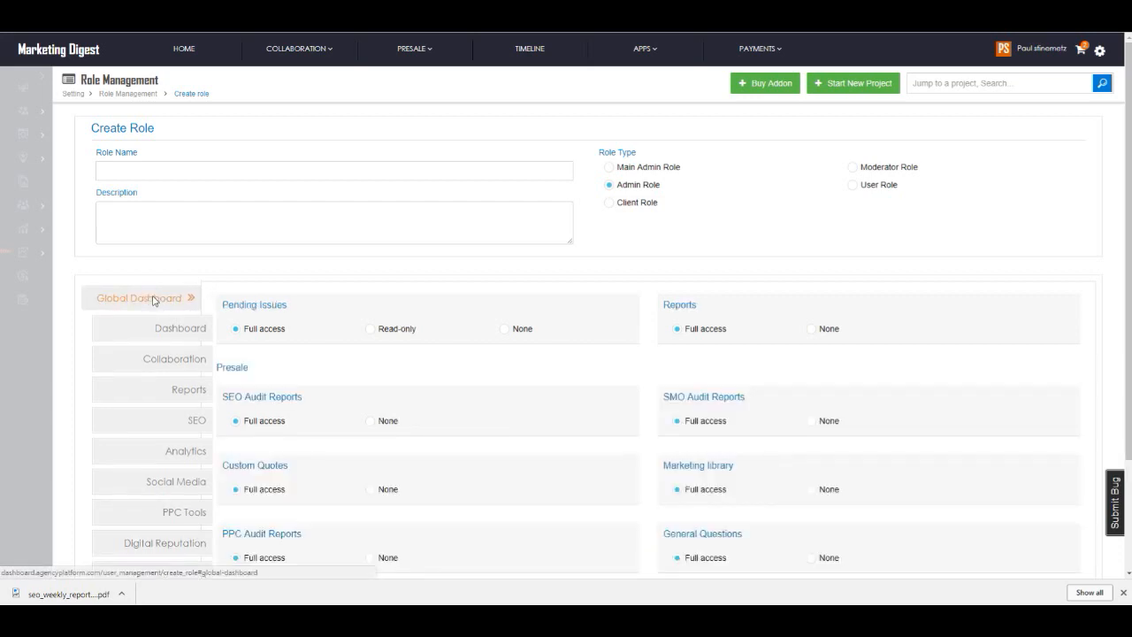
scroll(566, 316, "down", 3)
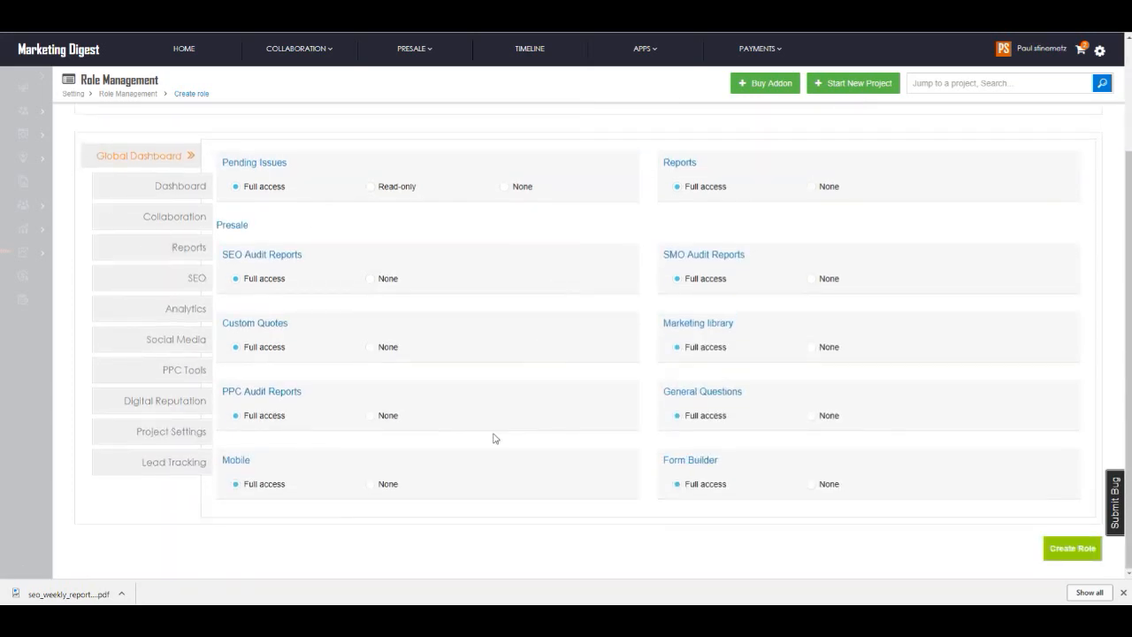
scroll(659, 497, "up", 3)
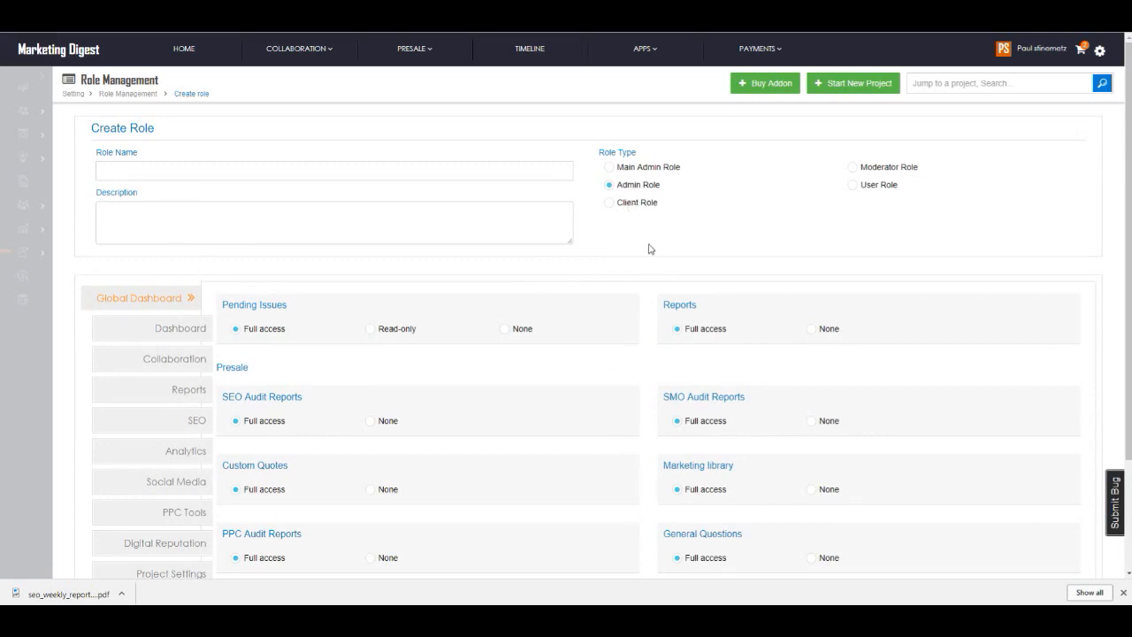
Step: Change the role type to Client Role and review its Global Dashboard, Dashboard, Collaboration and Reports permissions
left_click(609, 203)
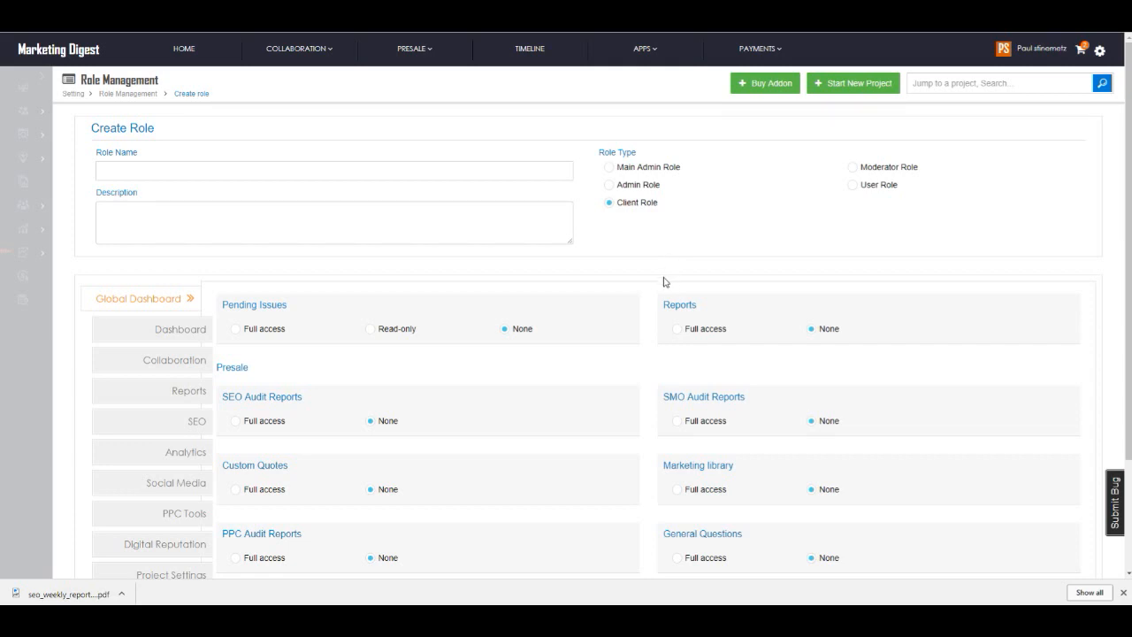
scroll(646, 296, "down", 1)
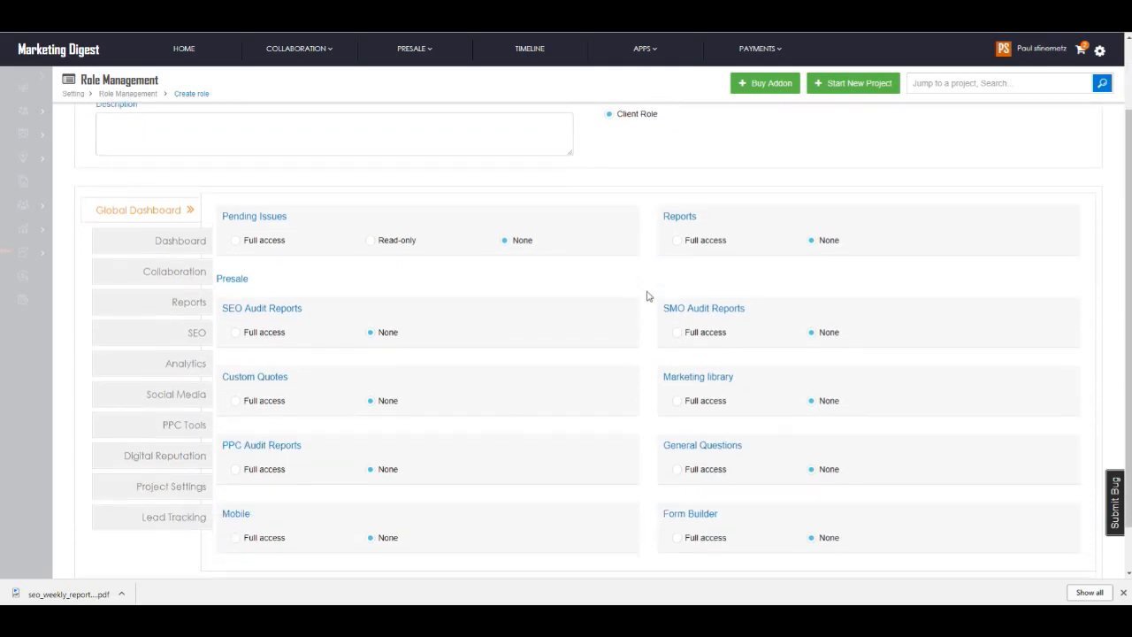
scroll(646, 295, "up", 1)
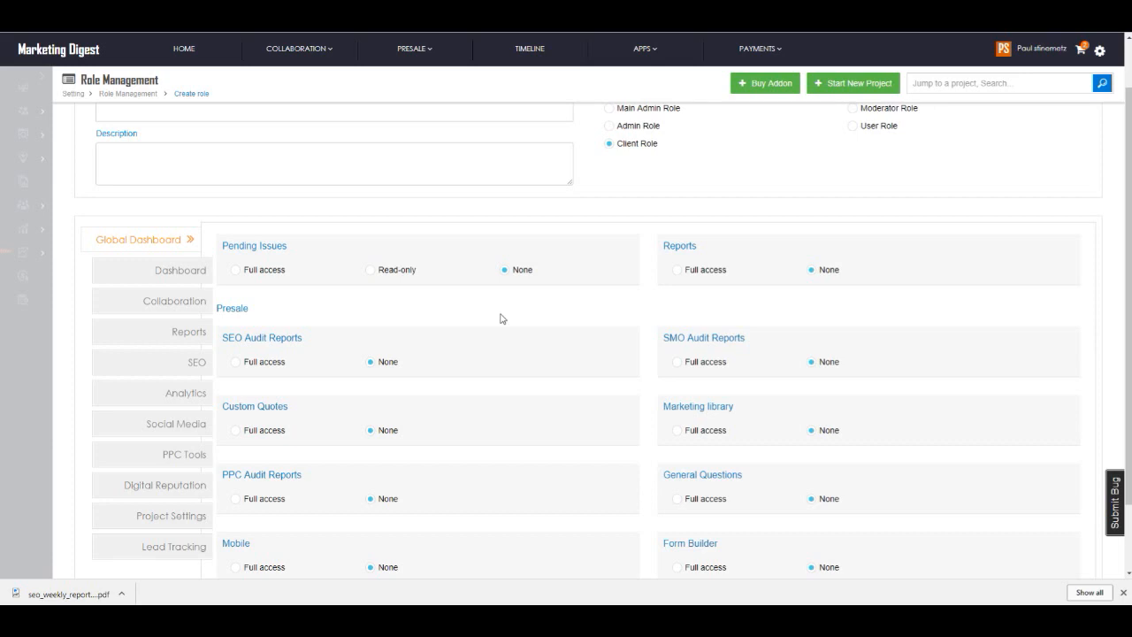
scroll(501, 318, "down", 1)
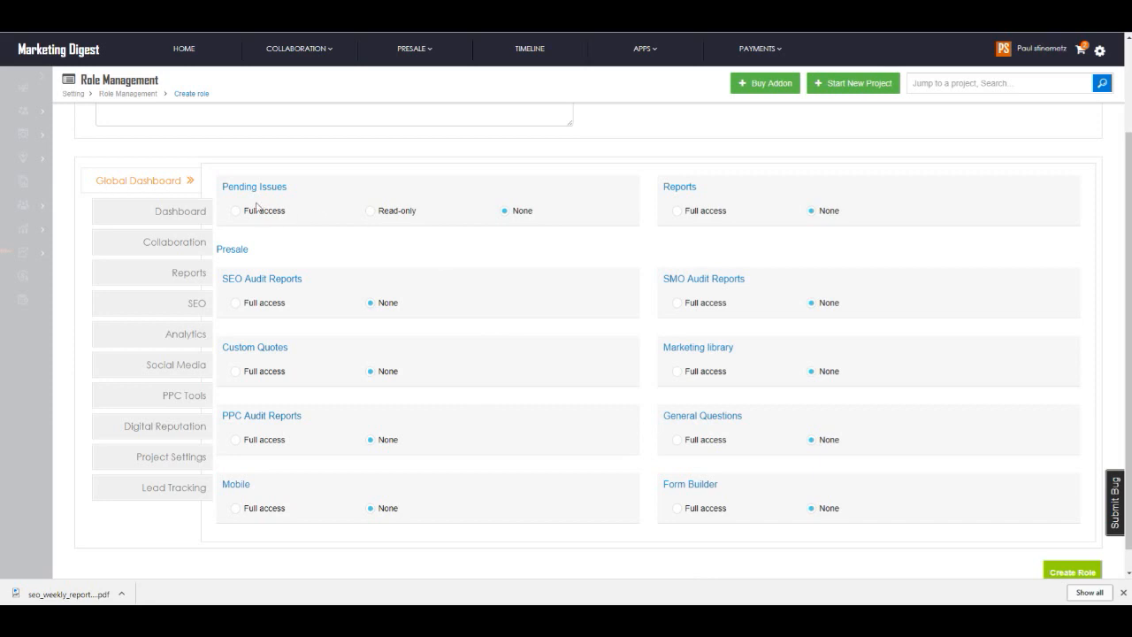
left_click(189, 211)
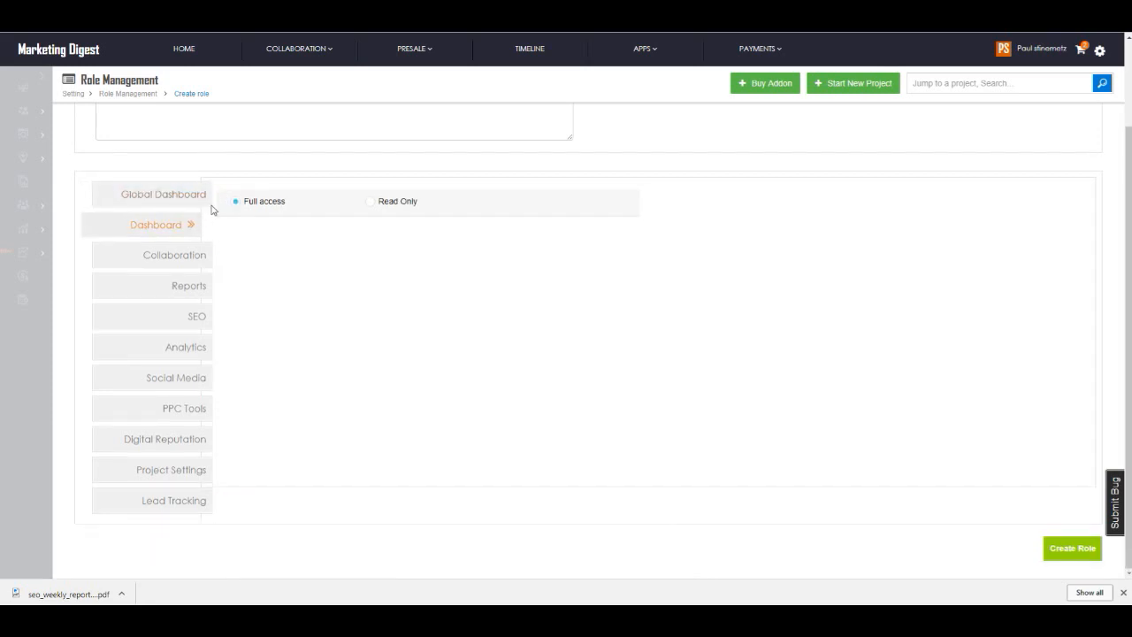
left_click(172, 262)
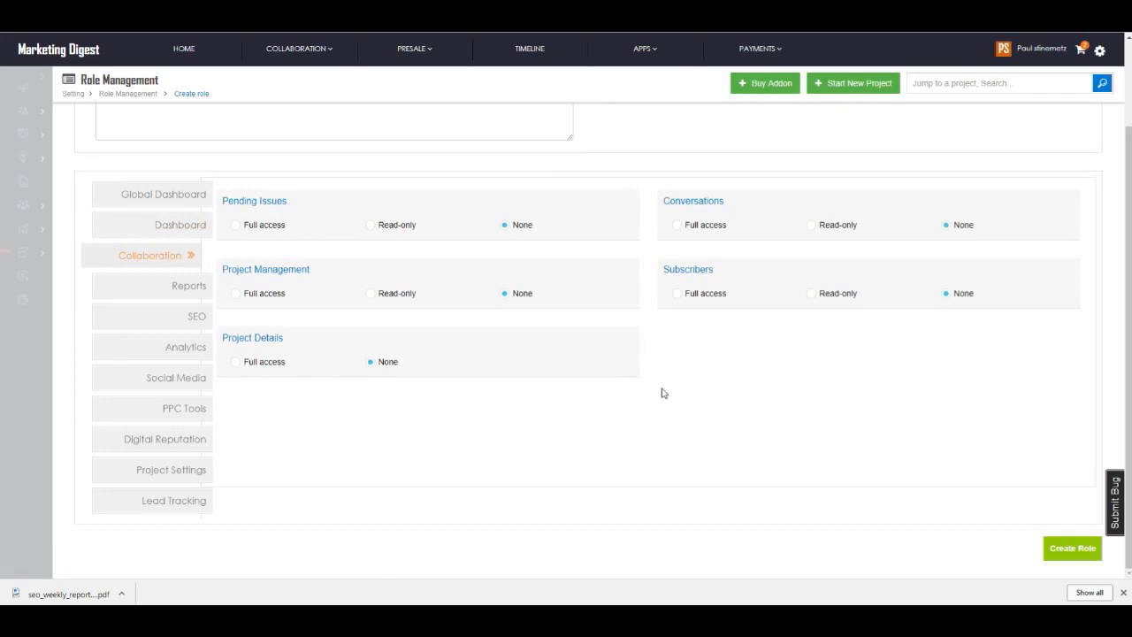
left_click(187, 288)
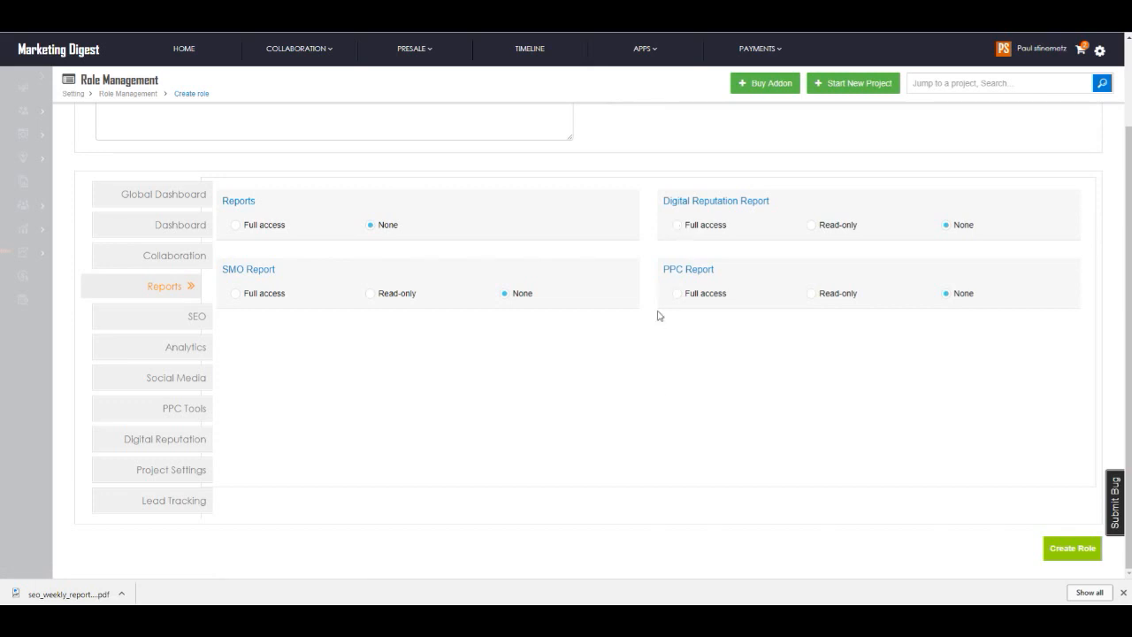
Step: In the client role's SEO permissions, set SEO KPI, Link Acquisitions and Competition to Full access
left_click(175, 327)
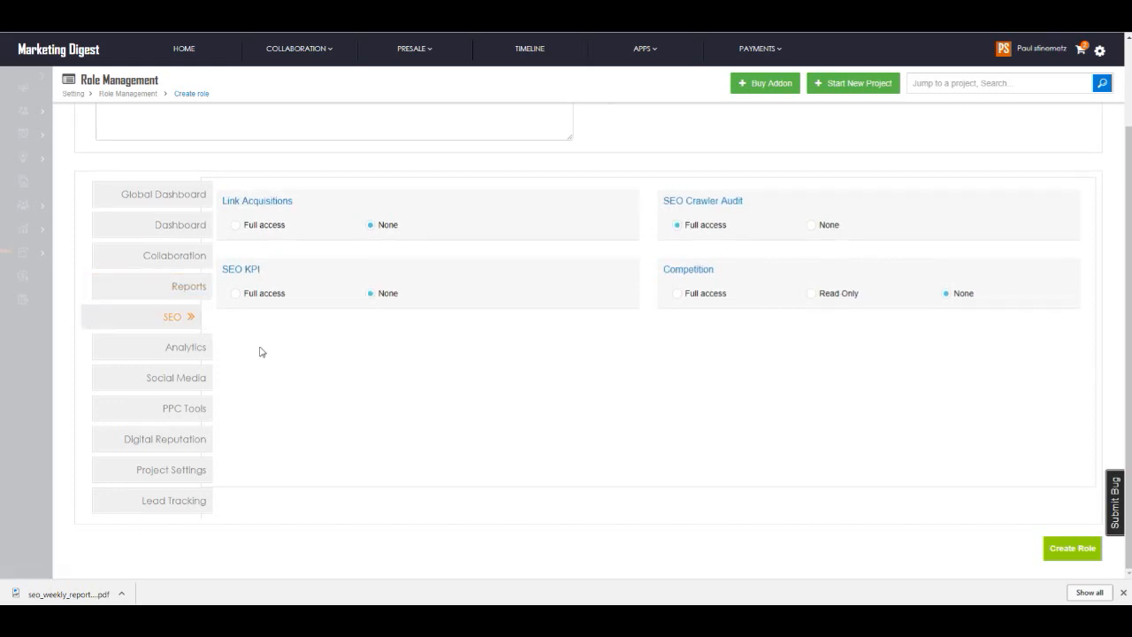
left_click(234, 296)
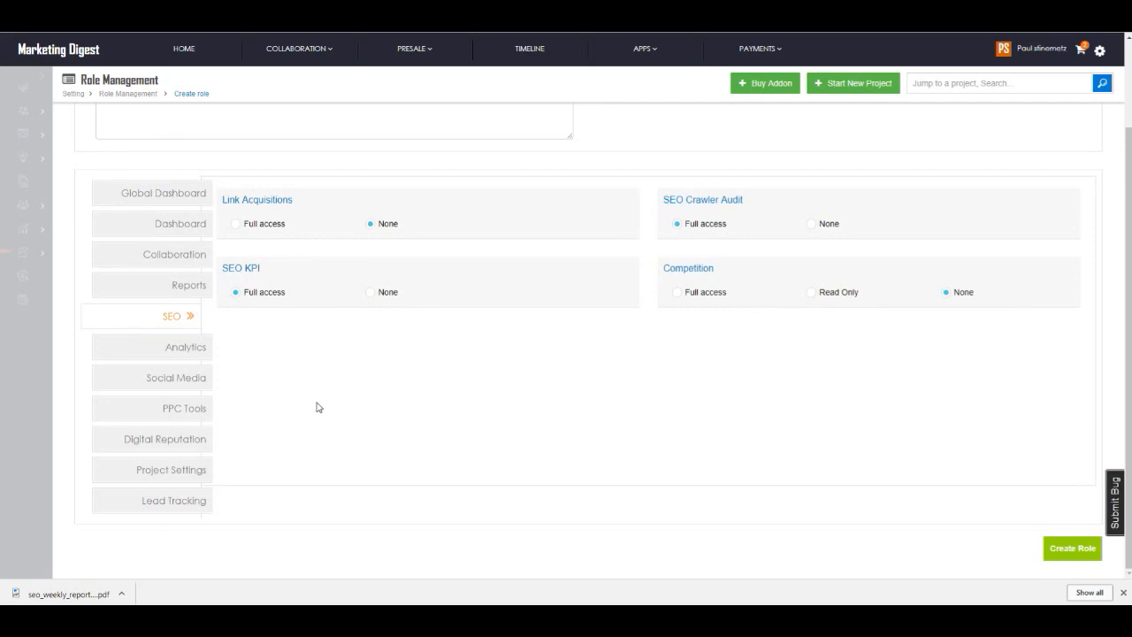
left_click(236, 224)
left_click(684, 292)
Step: In the client role's Analytics permissions, set Mobile Analytics to Read Only and every other item to Full access
left_click(162, 354)
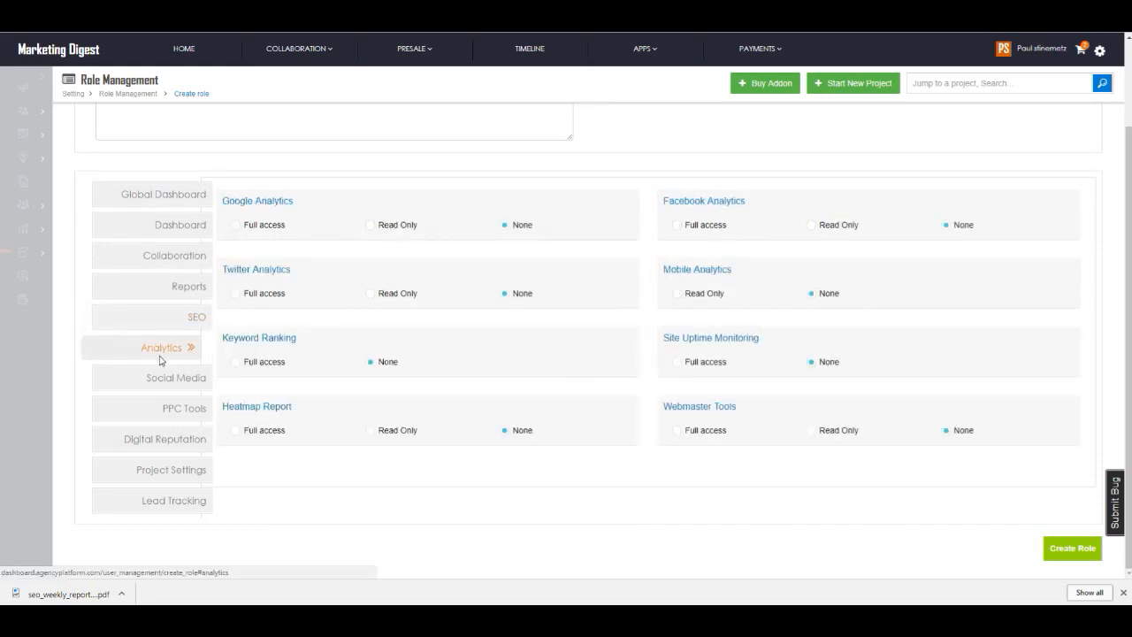
left_click(235, 225)
left_click(236, 293)
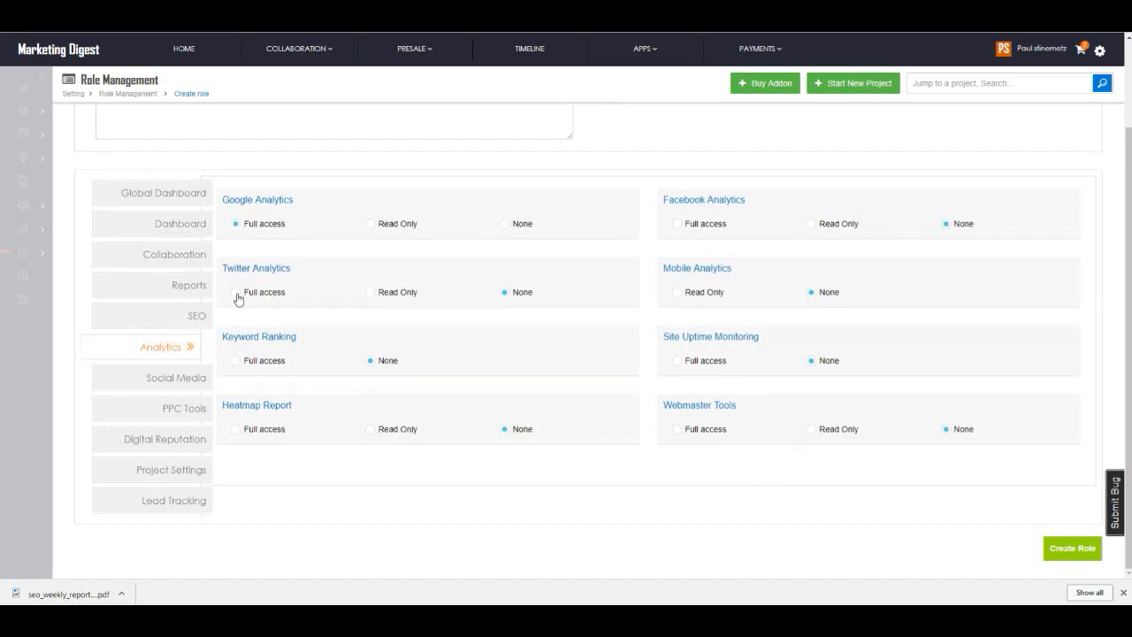
left_click(235, 360)
left_click(237, 430)
left_click(678, 224)
left_click(678, 293)
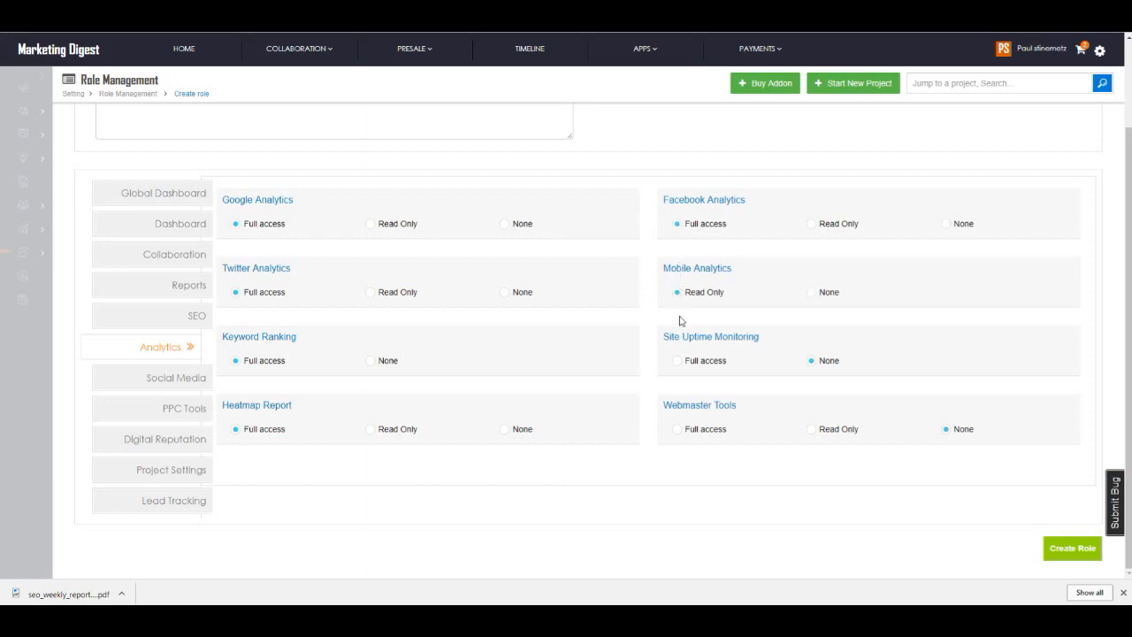
left_click(677, 366)
left_click(676, 431)
Step: In the Social Media permissions, set Social Inbox, Facebook Management, Social Dashboard, Lead Marketing, Google URL Shortener, Social Instagram and Facebook ads to Full access
left_click(176, 378)
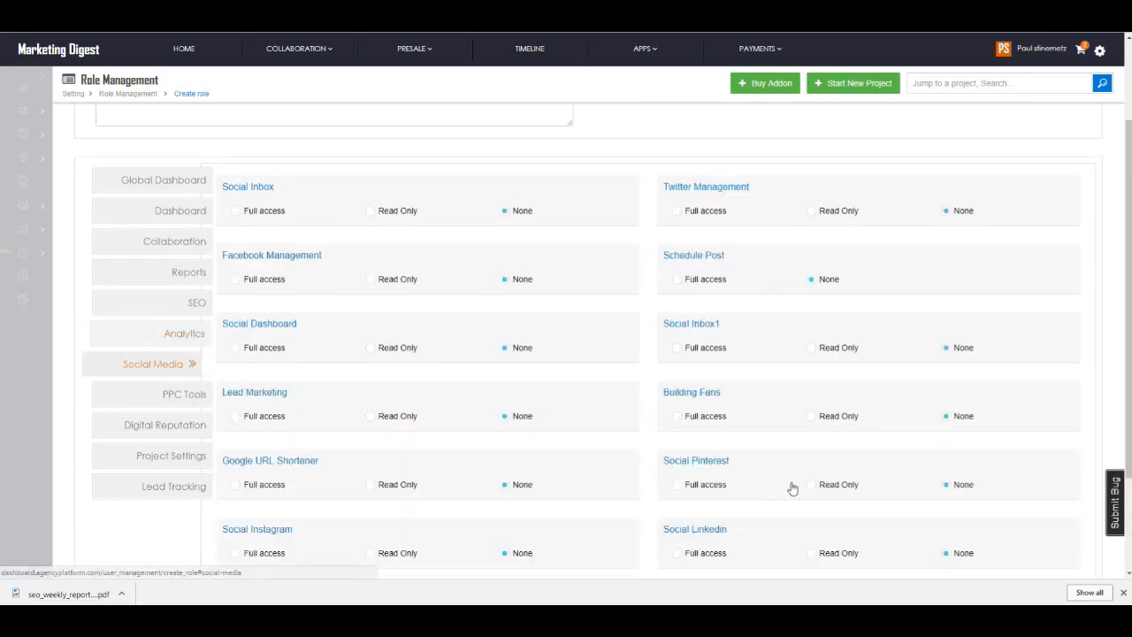
scroll(291, 354, "down", 2)
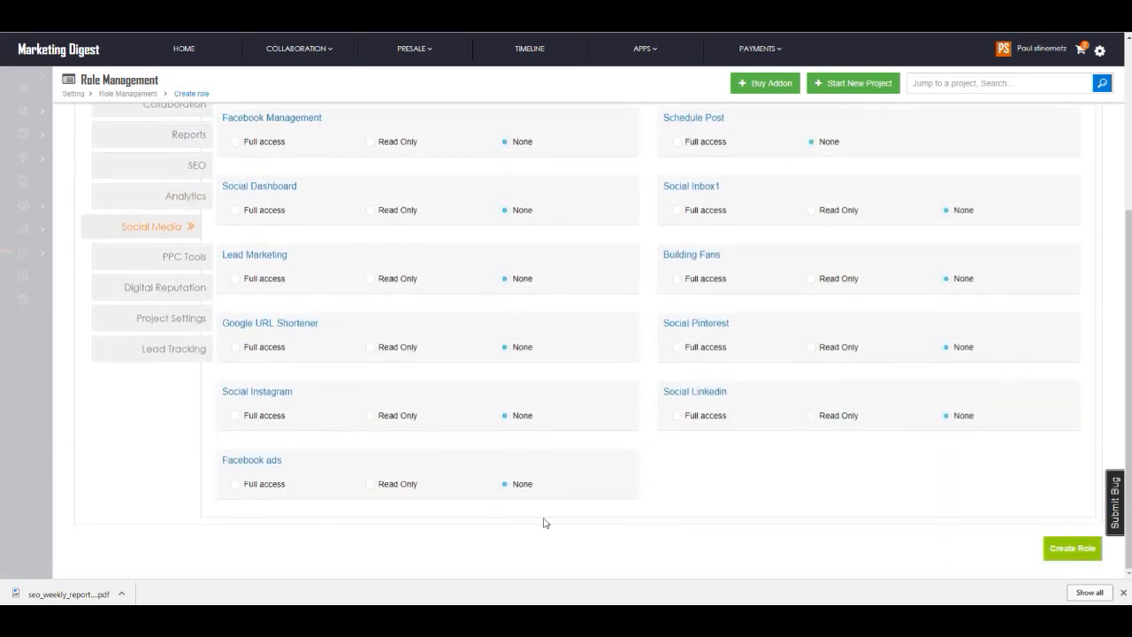
scroll(639, 231, "up", 3)
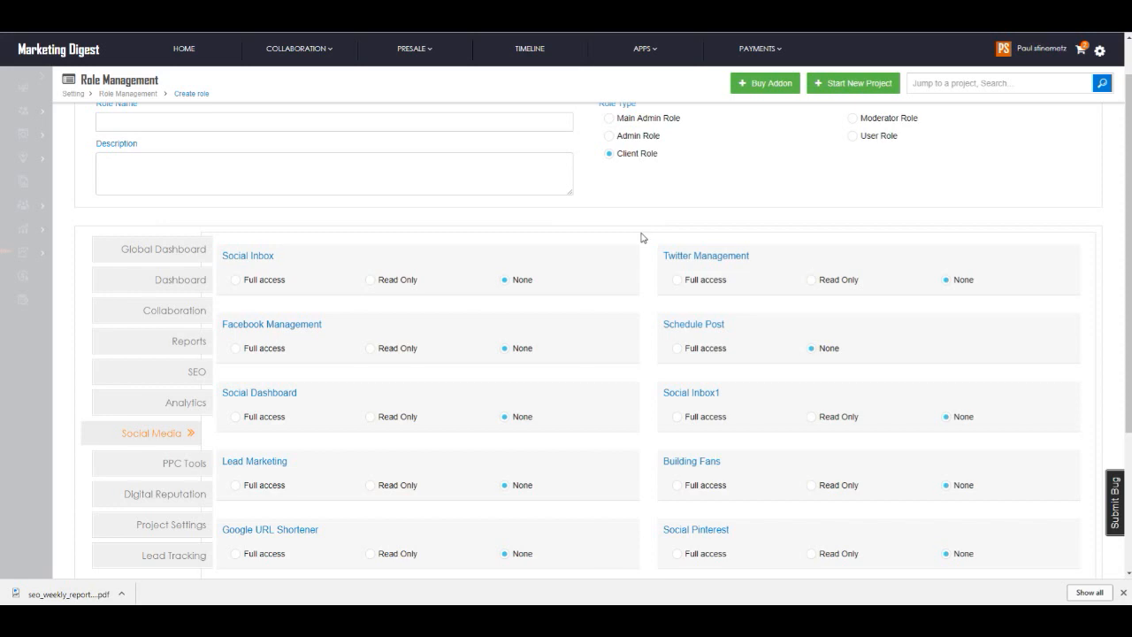
scroll(642, 237, "down", 1)
left_click(235, 235)
left_click(235, 304)
scroll(234, 314, "down", 1)
left_click(235, 270)
left_click(235, 337)
left_click(235, 407)
left_click(236, 474)
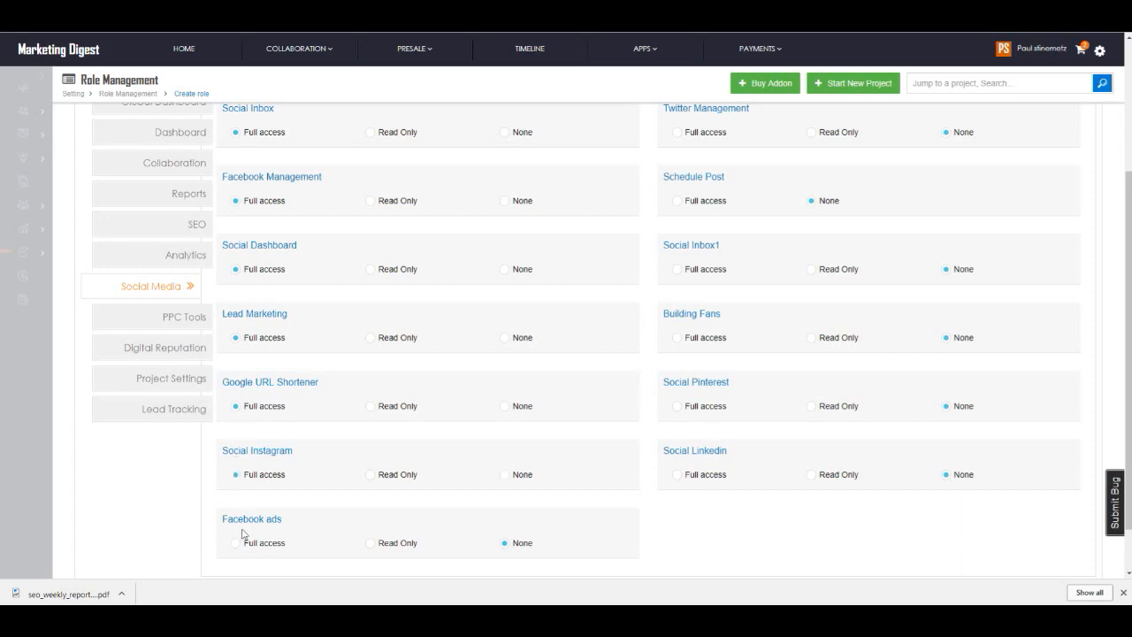
left_click(237, 543)
Step: Give the role Full access to Social Linkedin, Social Pinterest, Building Fans, Social Inbox1, Schedule Post and Twitter Management
left_click(678, 475)
left_click(677, 407)
left_click(677, 339)
left_click(676, 269)
left_click(677, 202)
scroll(681, 232, "up", 1)
left_click(677, 222)
scroll(604, 278, "down", 2)
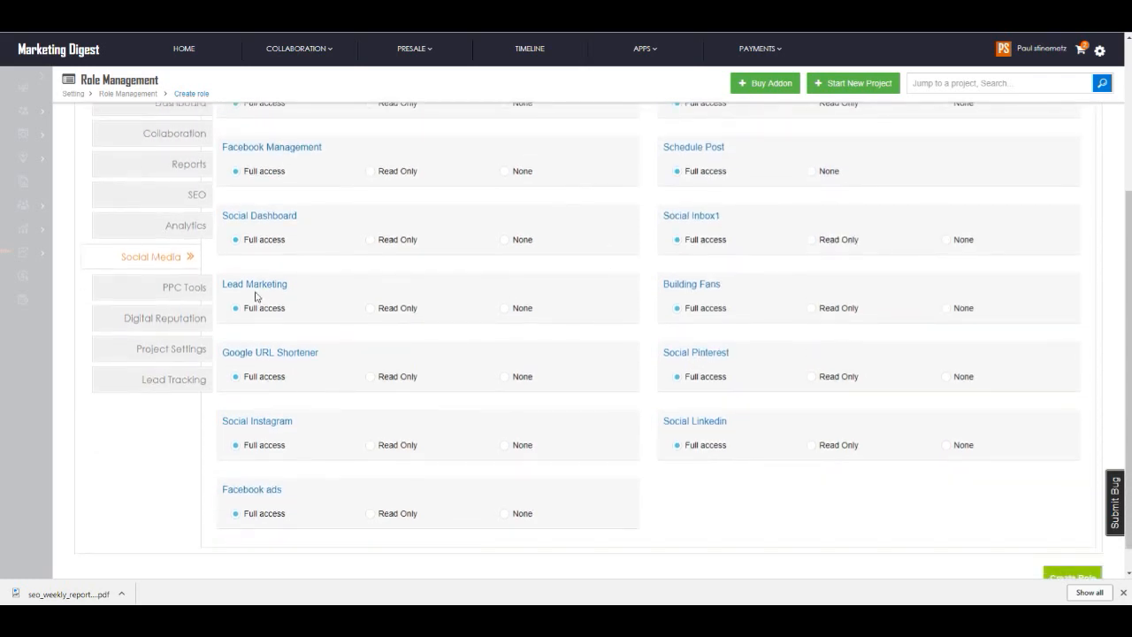
Step: Review the PPC Tools permissions, and in the Digital Reputation section set Digital Reputation and Survey to Full access
left_click(185, 295)
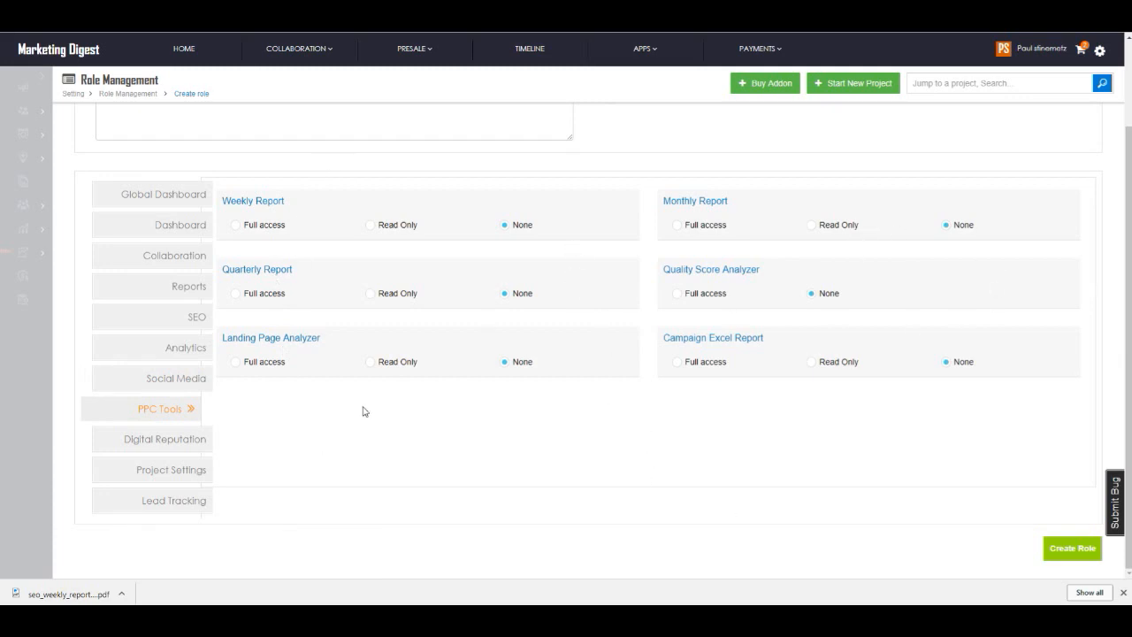
left_click(173, 442)
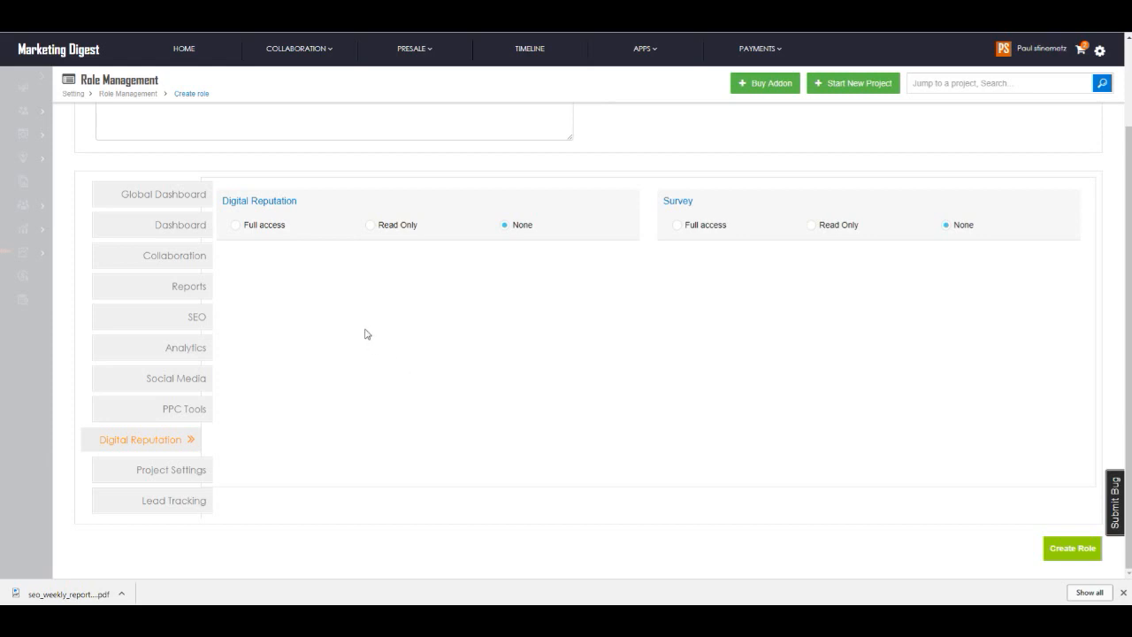
left_click(236, 224)
left_click(679, 224)
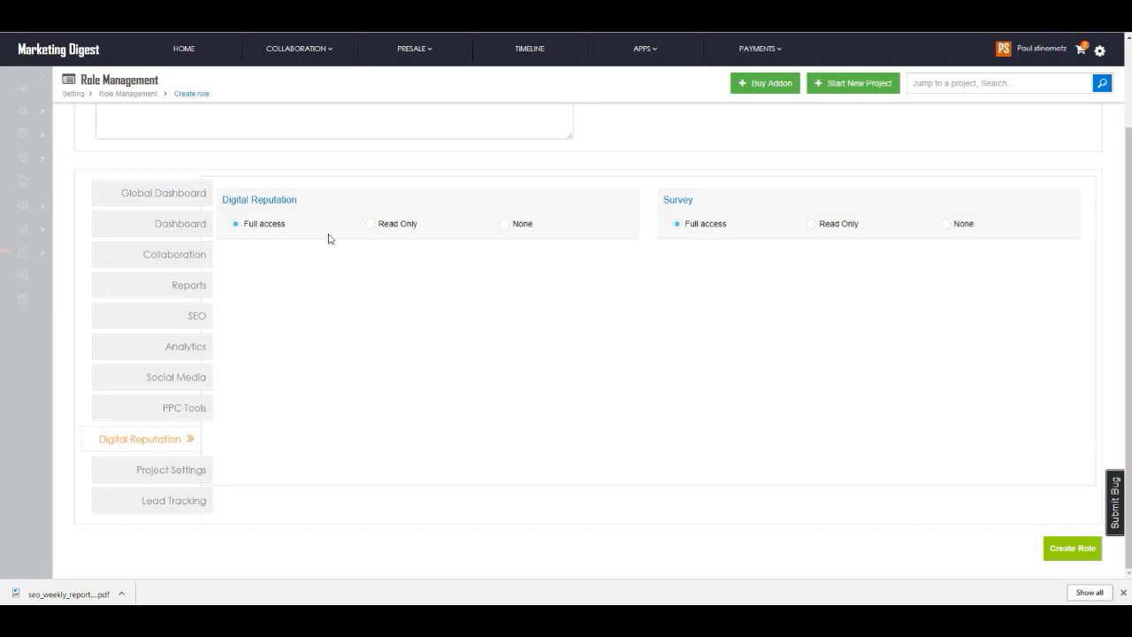
Step: Review the Project Settings permission, and in Lead Tracking set Live Chat, Call Metrics and Form Builder to Full access
left_click(169, 474)
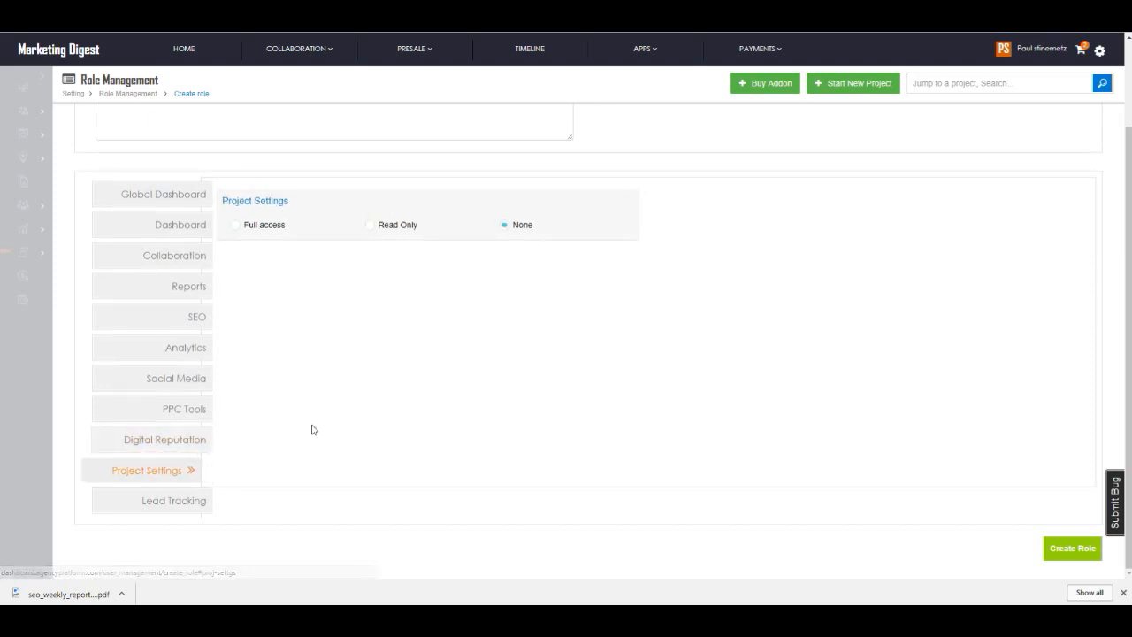
left_click(194, 505)
left_click(235, 296)
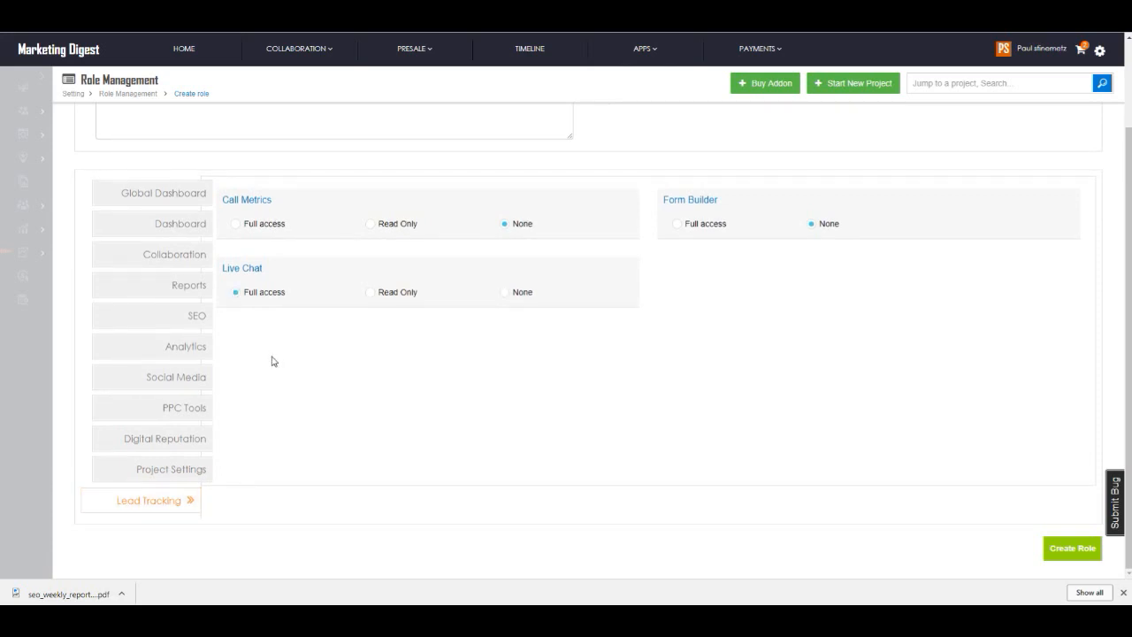
left_click(236, 224)
left_click(689, 231)
scroll(399, 403, "up", 1)
scroll(669, 460, "up", 1)
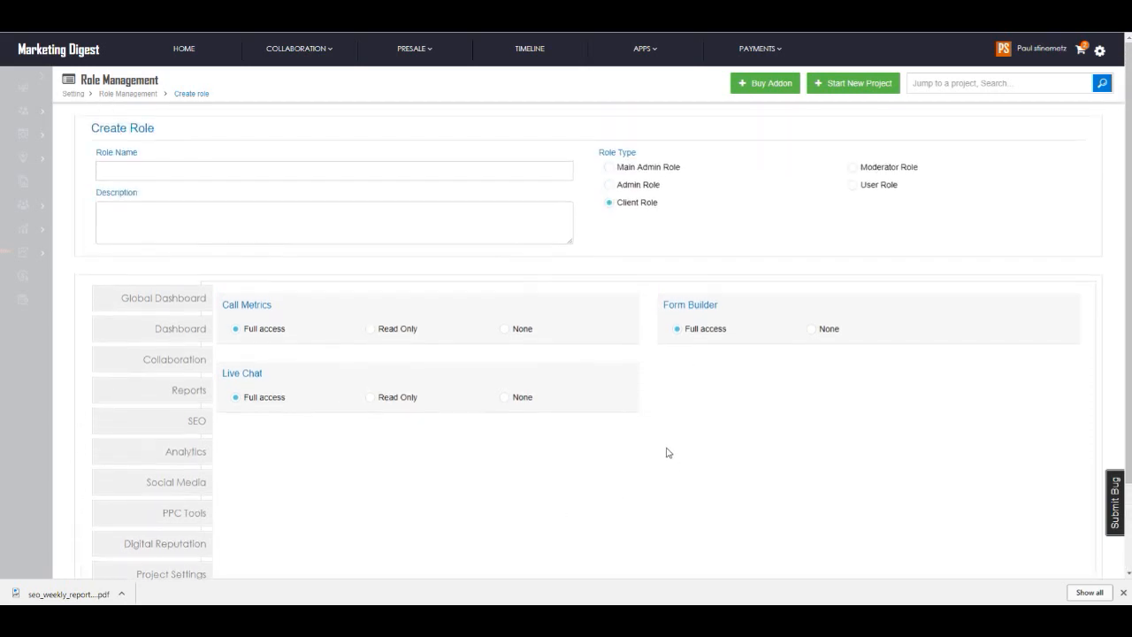
scroll(641, 440, "down", 1)
scroll(641, 440, "down", 1)
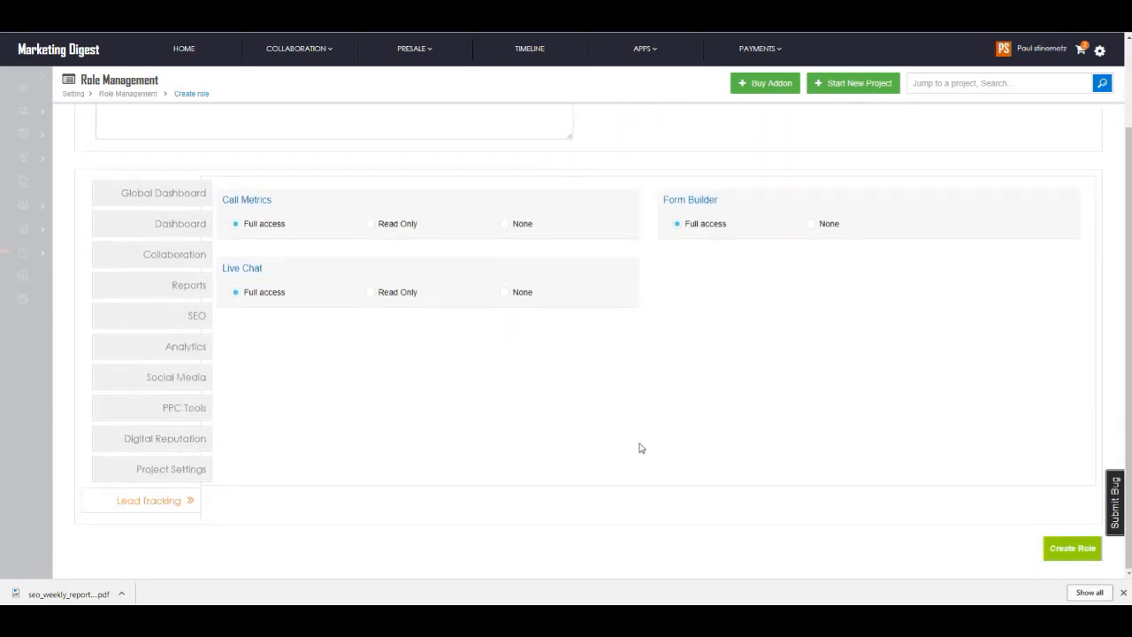
scroll(698, 427, "up", 2)
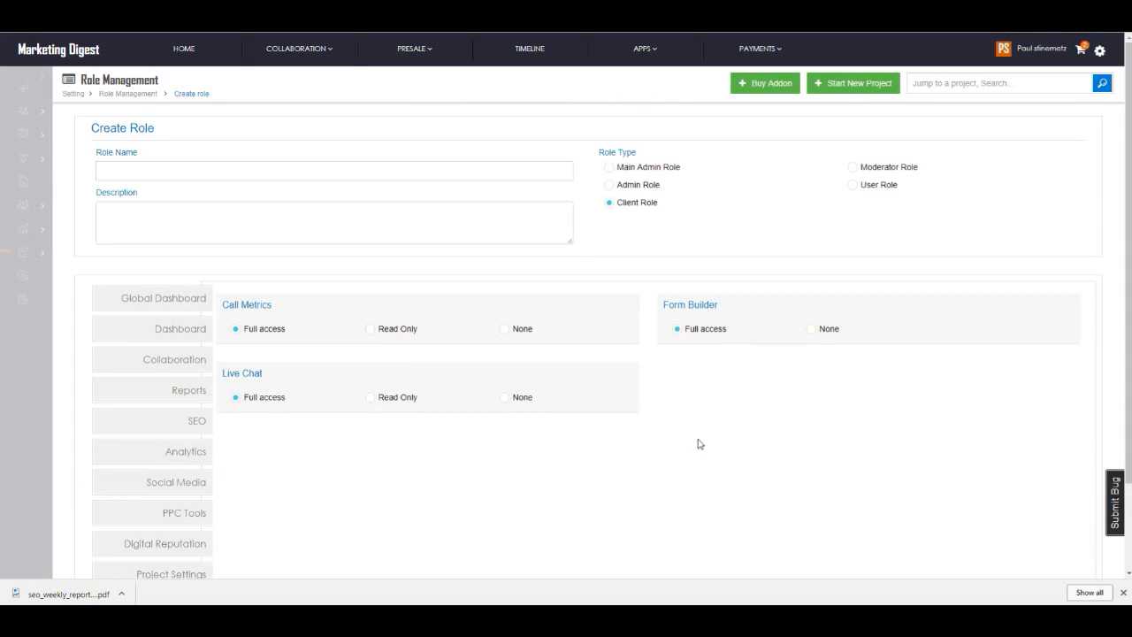
scroll(686, 447, "down", 2)
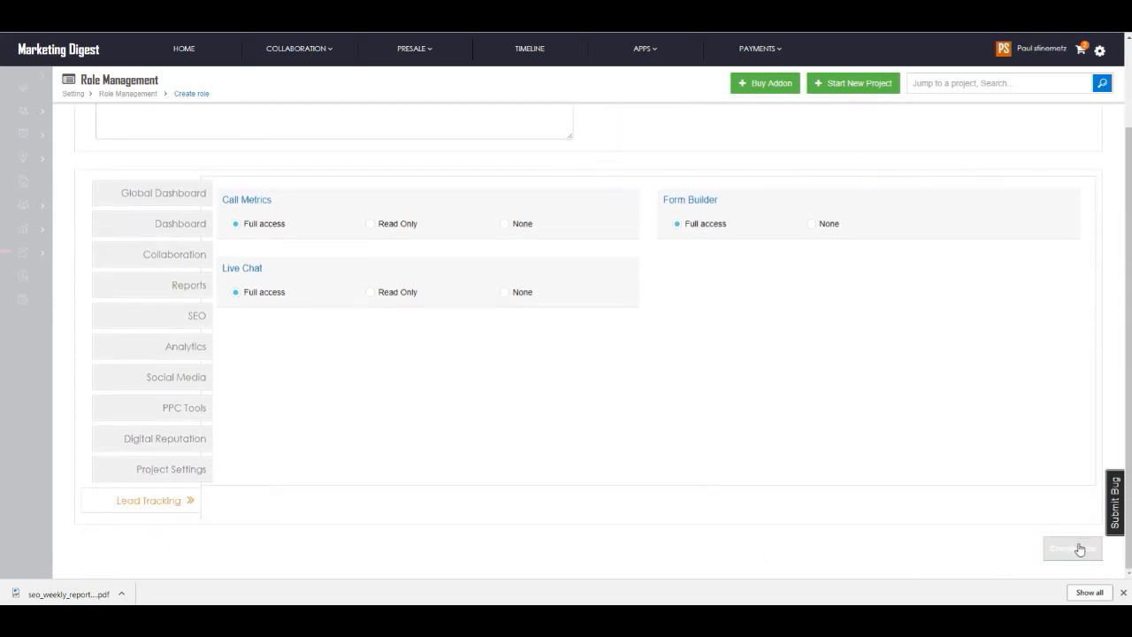
scroll(628, 350, "up", 2)
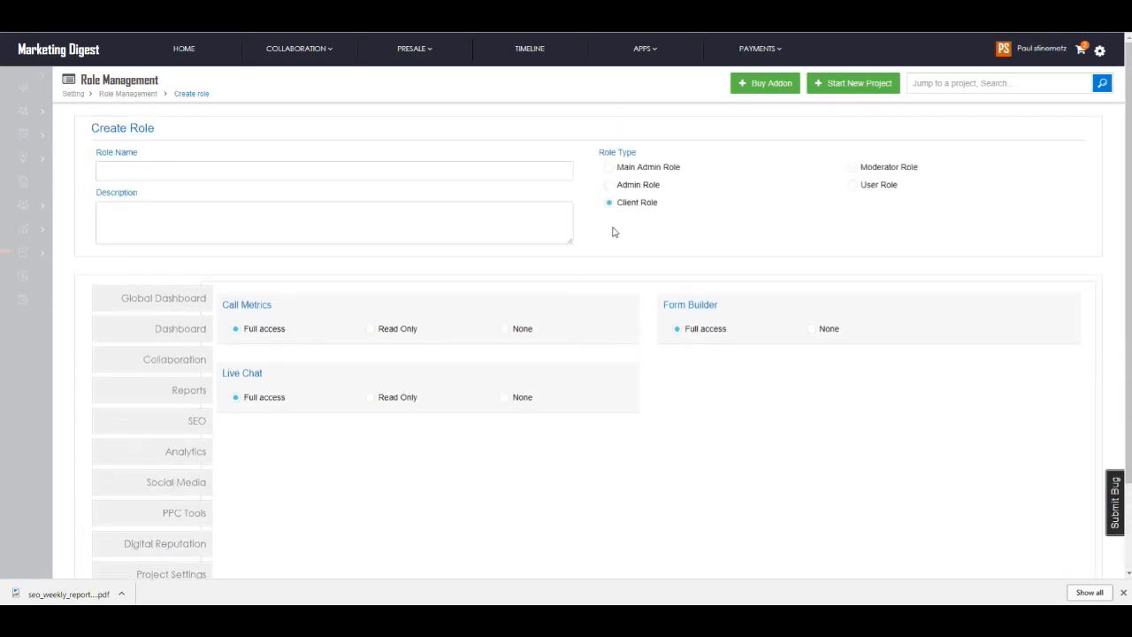